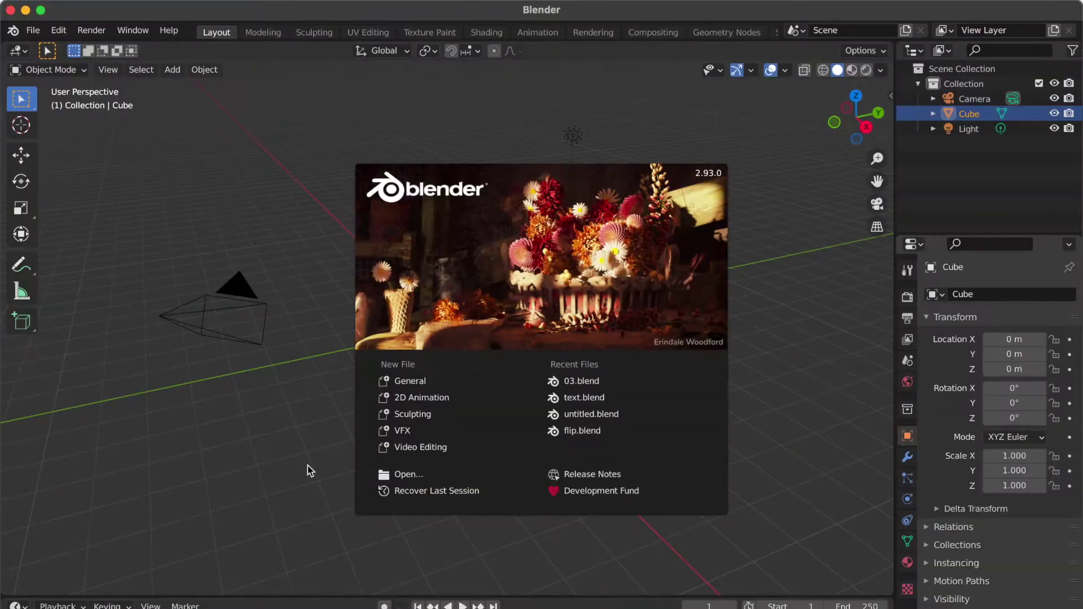
Step: Dismiss the splash, delete the default cube, and align the camera to top view
{"action": "left_click", "coordinate": [307, 466]}
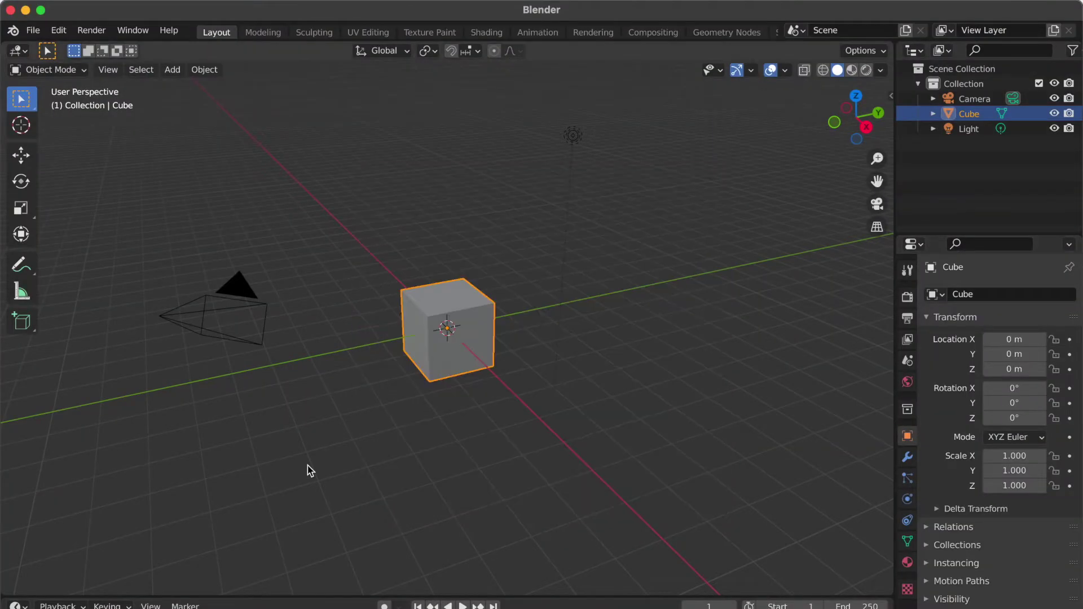
{"action": "key", "text": "x"}
{"action": "left_click", "coordinate": [425, 366]}
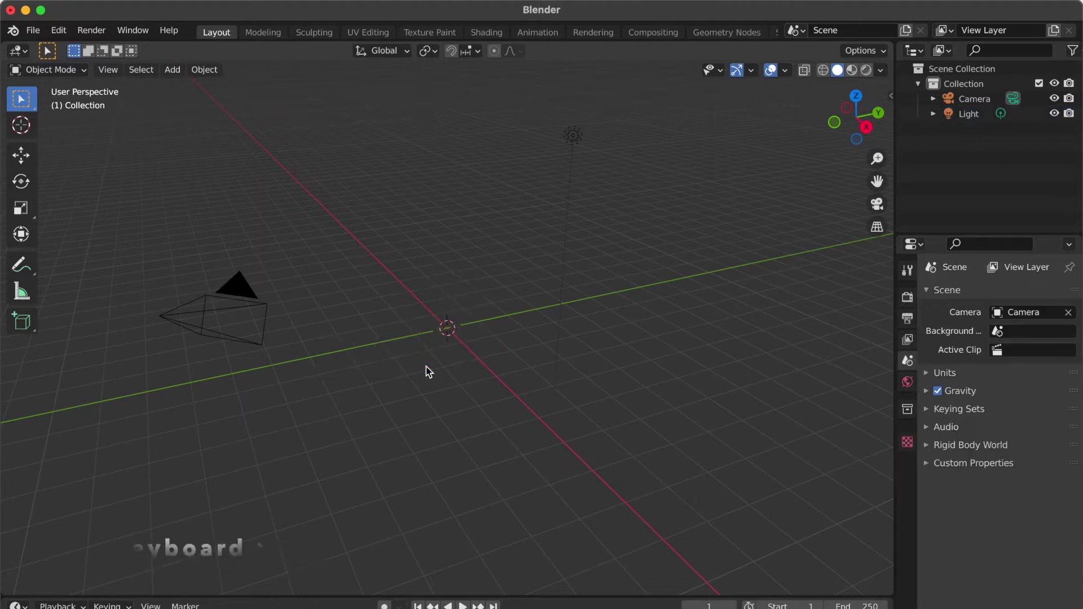
{"action": "key", "text": "7"}
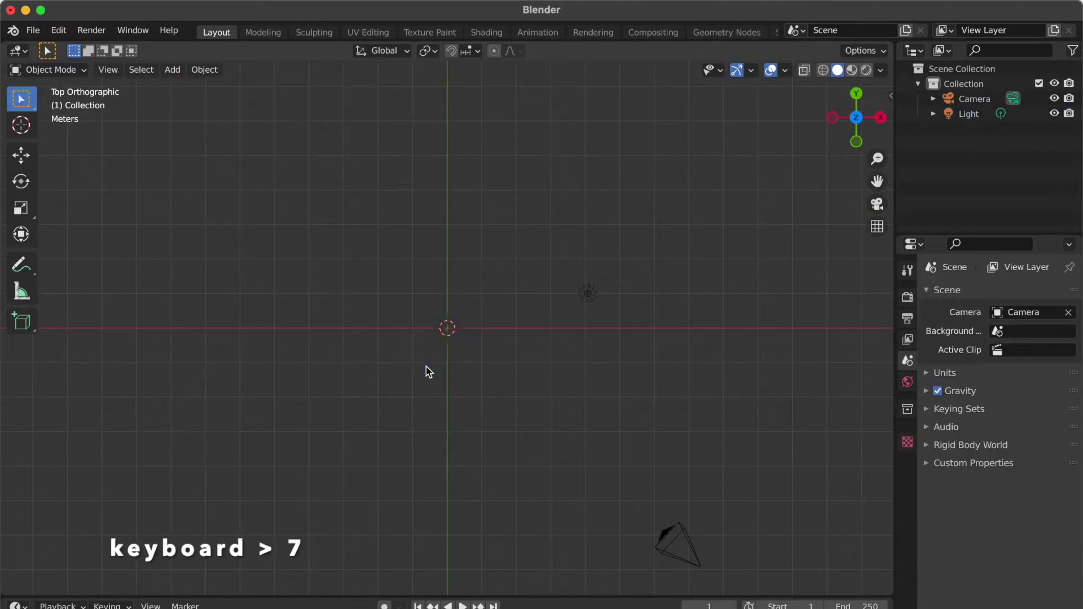
{"action": "key", "text": "ctrl+alt+0"}
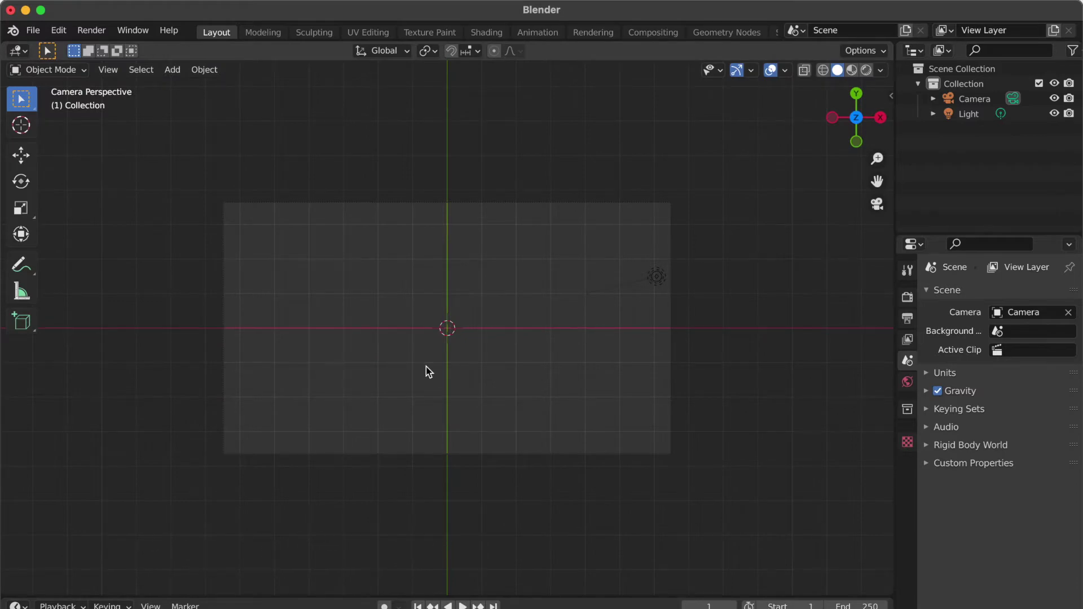
Step: Add a plane at the origin and enter Edit Mode on it
{"action": "left_click", "coordinate": [173, 70]}
{"action": "mouse_move", "coordinate": [188, 90]}
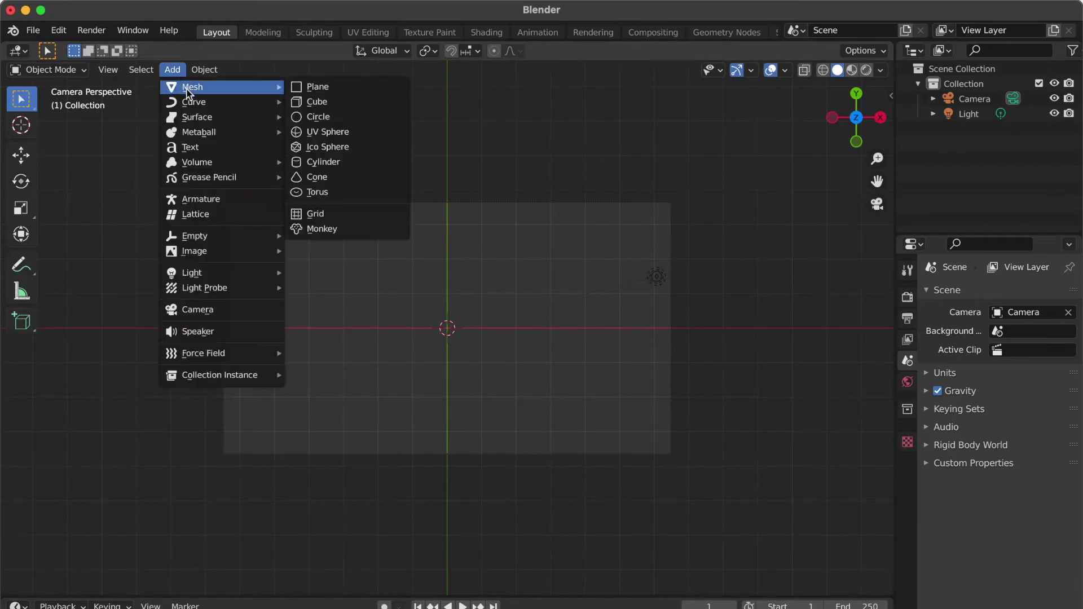
{"action": "left_click", "coordinate": [320, 88]}
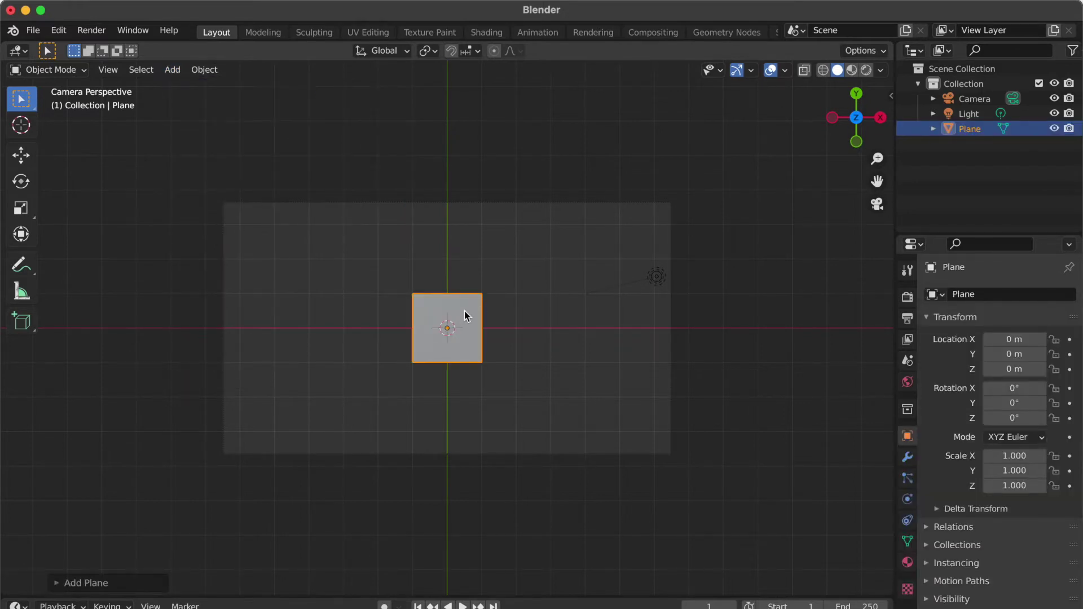
{"action": "scroll", "coordinate": [458, 310], "scroll_direction": "up", "scroll_amount": 4}
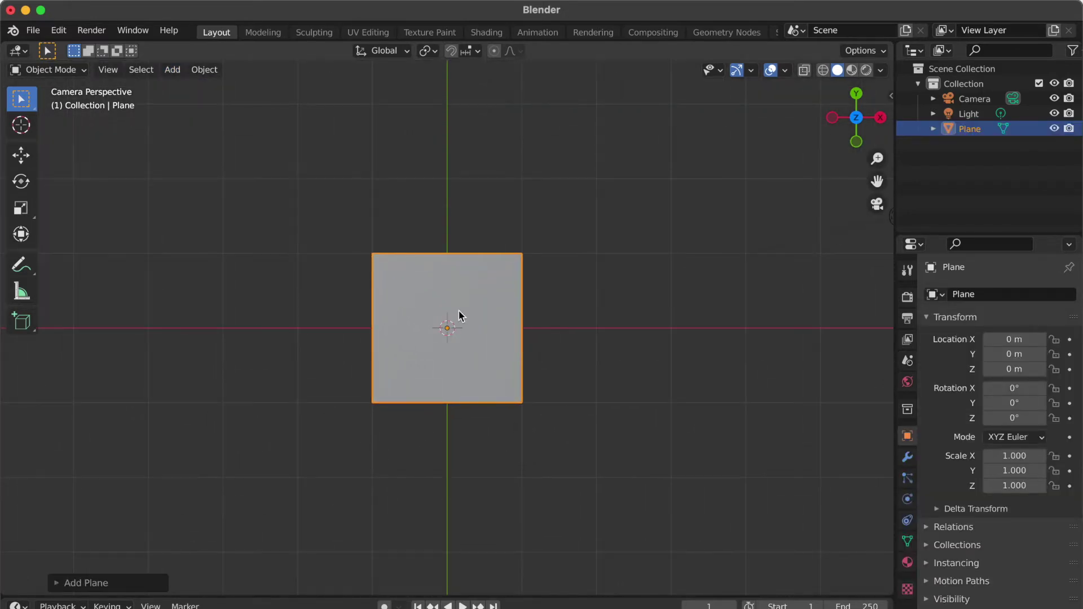
{"action": "key", "text": "Tab"}
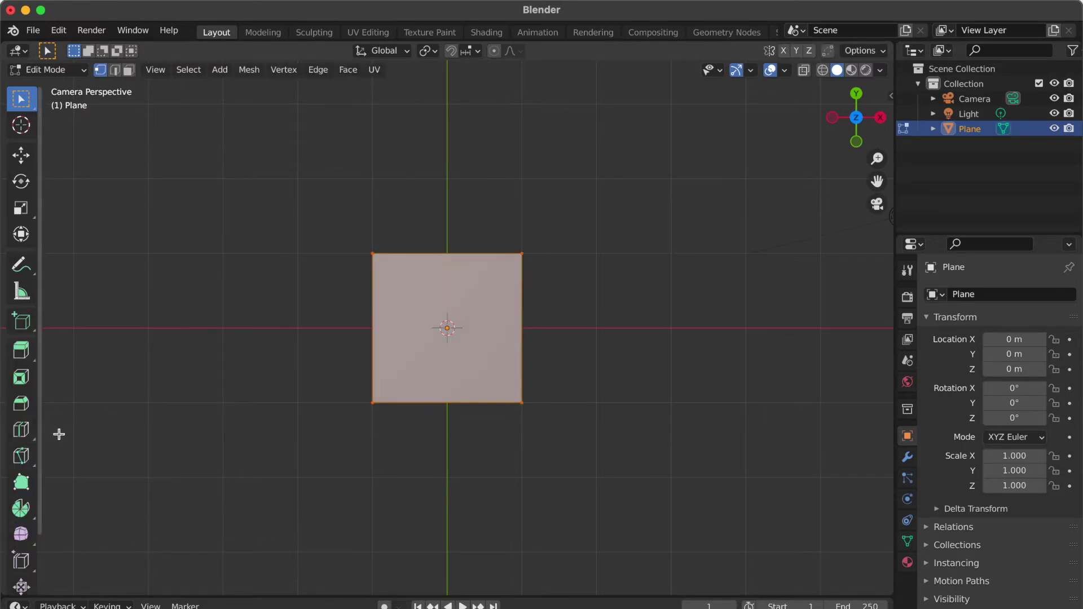
Step: Loop-cut the plane with one vertical and two horizontal edge loops
{"action": "left_click", "coordinate": [22, 432]}
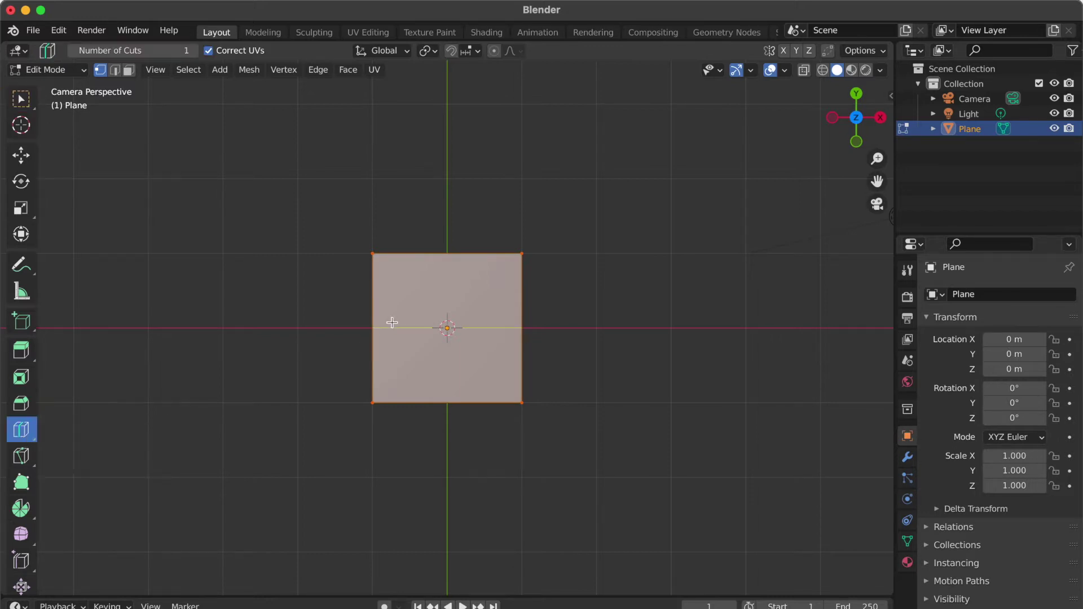
{"action": "left_click", "coordinate": [447, 254]}
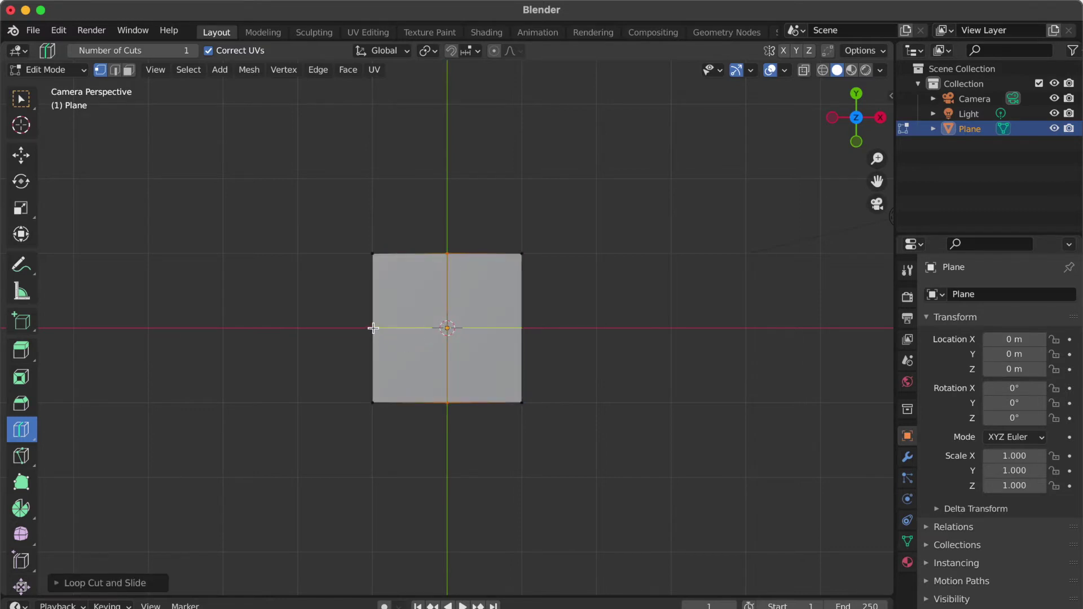
{"action": "left_click", "coordinate": [375, 295]}
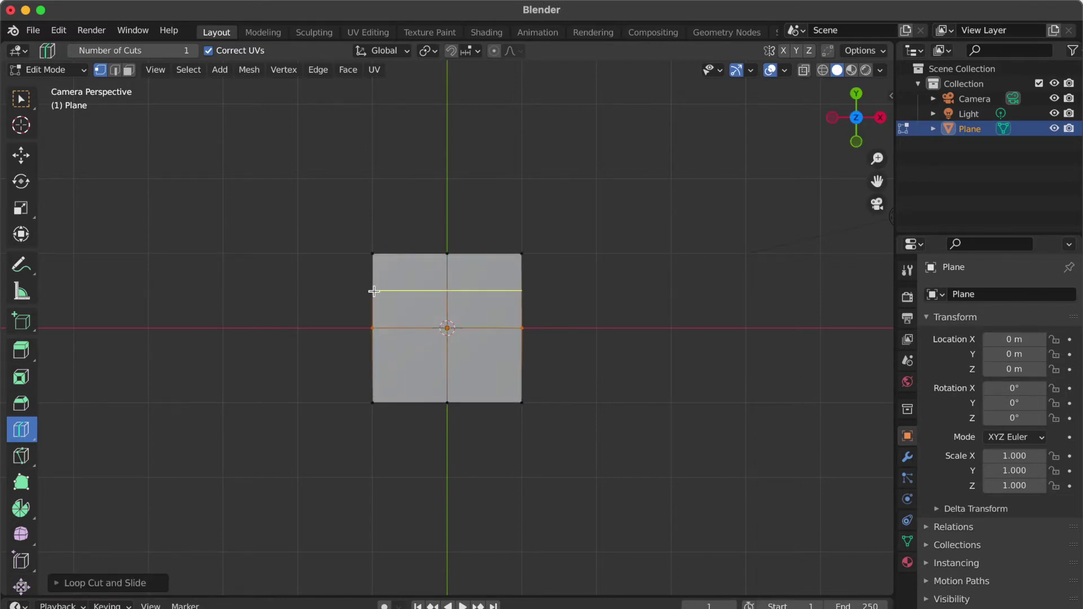
{"action": "left_click", "coordinate": [374, 291]}
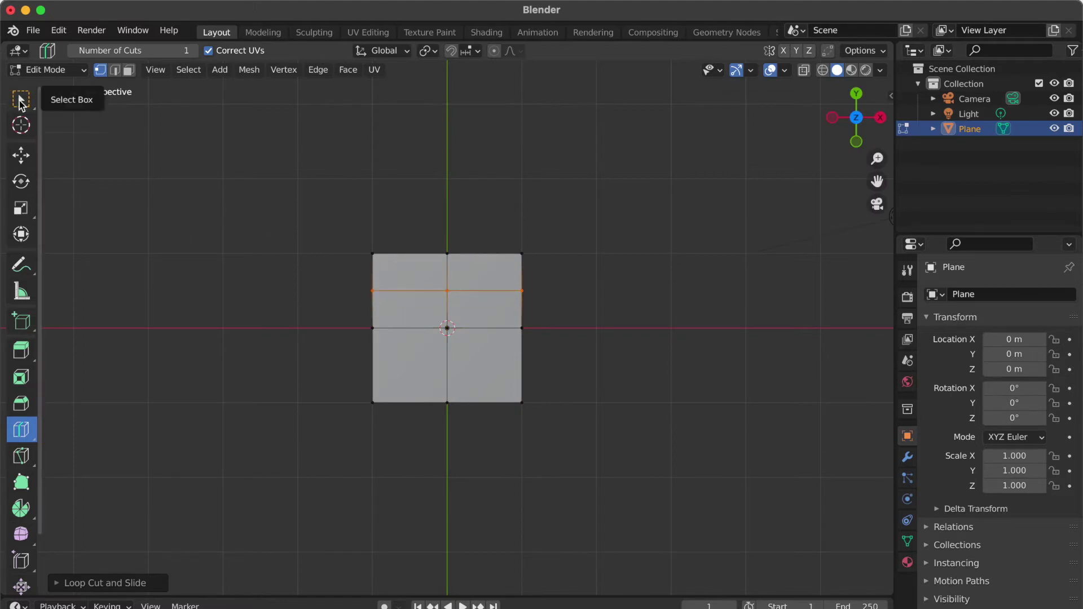
Step: Select the left, bottom and right border vertices with Select Box
{"action": "left_click", "coordinate": [20, 102]}
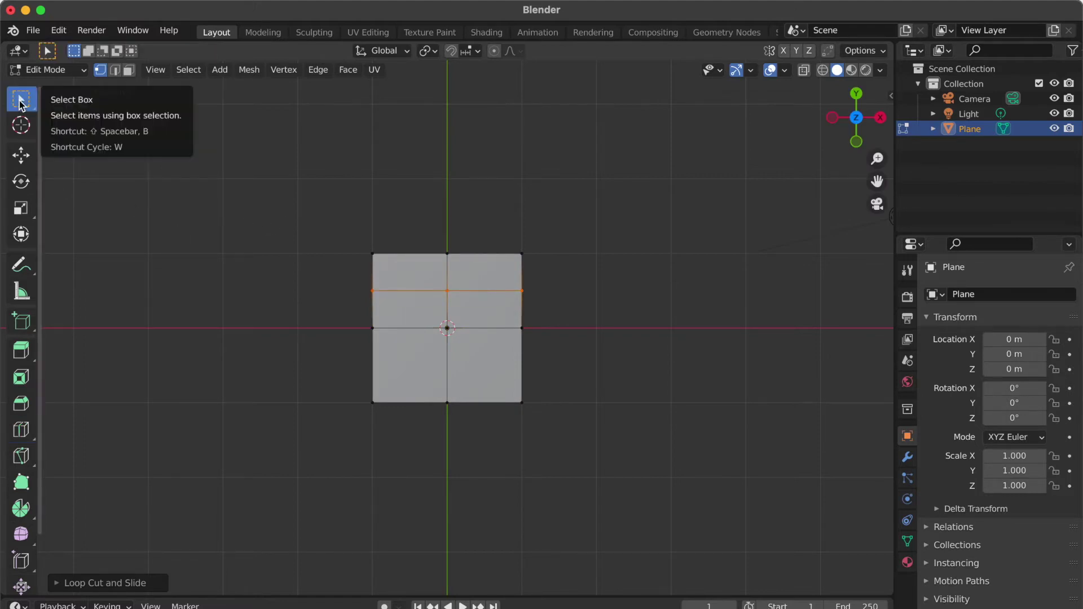
{"action": "left_click", "coordinate": [372, 253]}
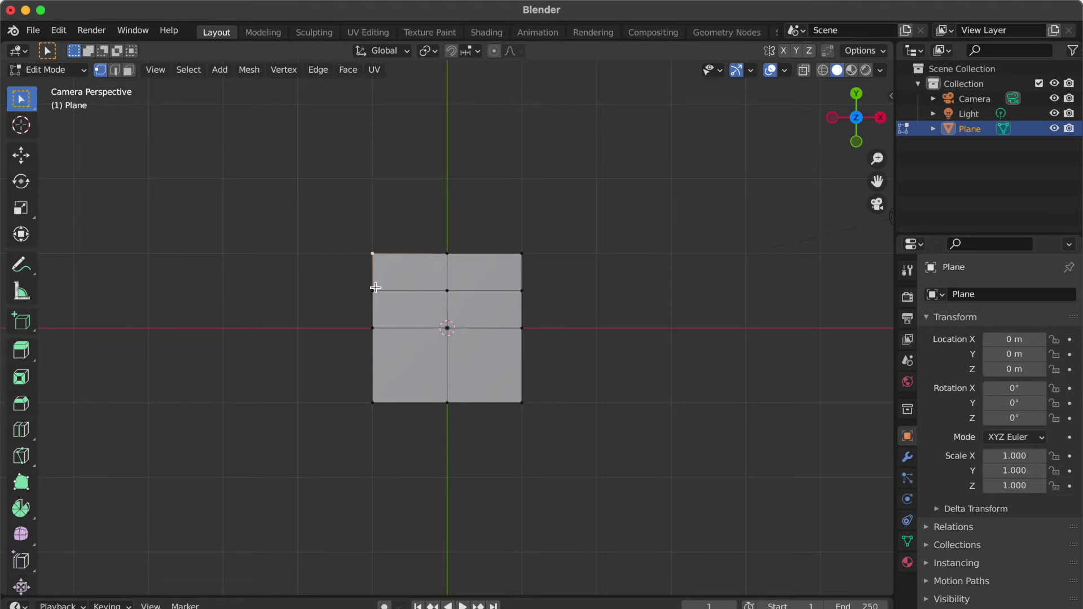
{"action": "left_click", "coordinate": [373, 291], "text": "shift"}
{"action": "left_click", "coordinate": [372, 328], "text": "shift"}
{"action": "left_click", "coordinate": [372, 402], "text": "shift"}
{"action": "left_click", "coordinate": [447, 403], "text": "shift"}
{"action": "left_click", "coordinate": [522, 402], "text": "shift"}
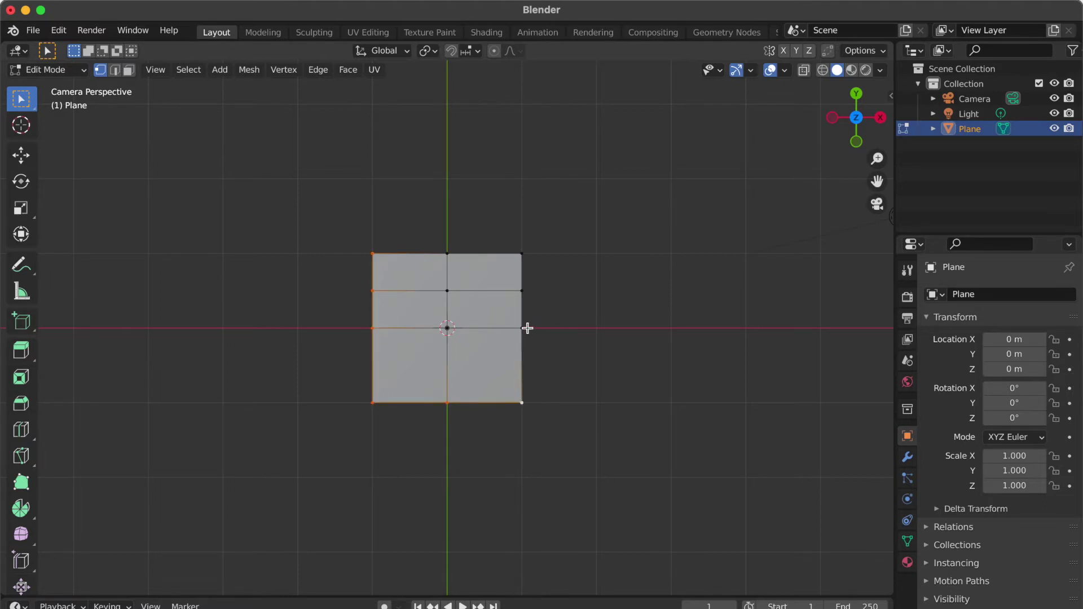
{"action": "left_click", "coordinate": [522, 290], "text": "shift"}
{"action": "left_click", "coordinate": [521, 254], "text": "shift"}
Step: Delete the selected vertices, leaving a short vertical edge, and reselect the Plane in Object Mode
{"action": "key", "text": "x"}
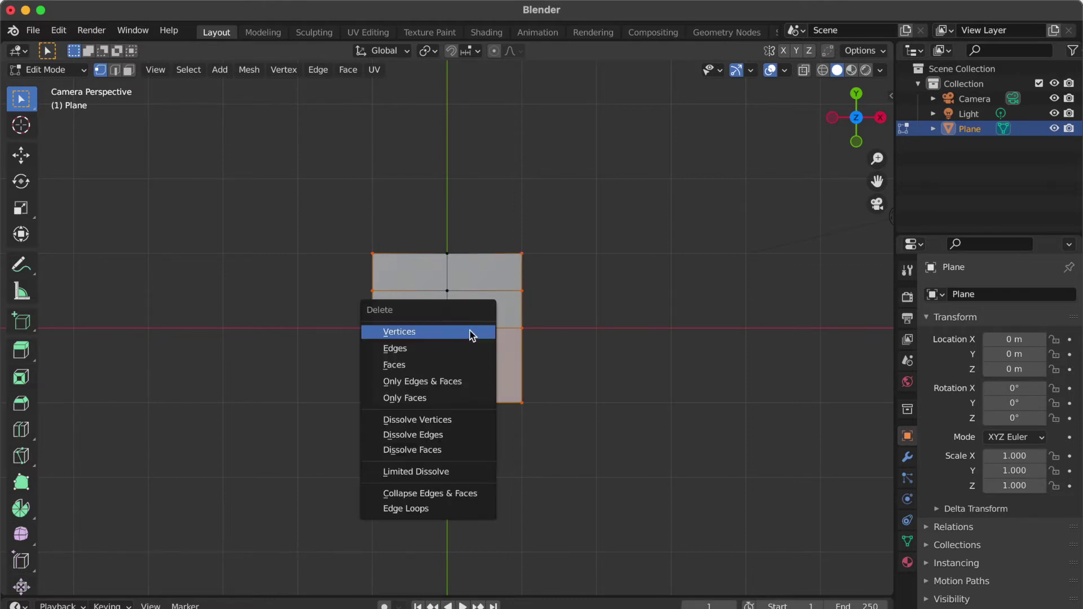
{"action": "left_click", "coordinate": [437, 334]}
{"action": "key", "text": "Tab"}
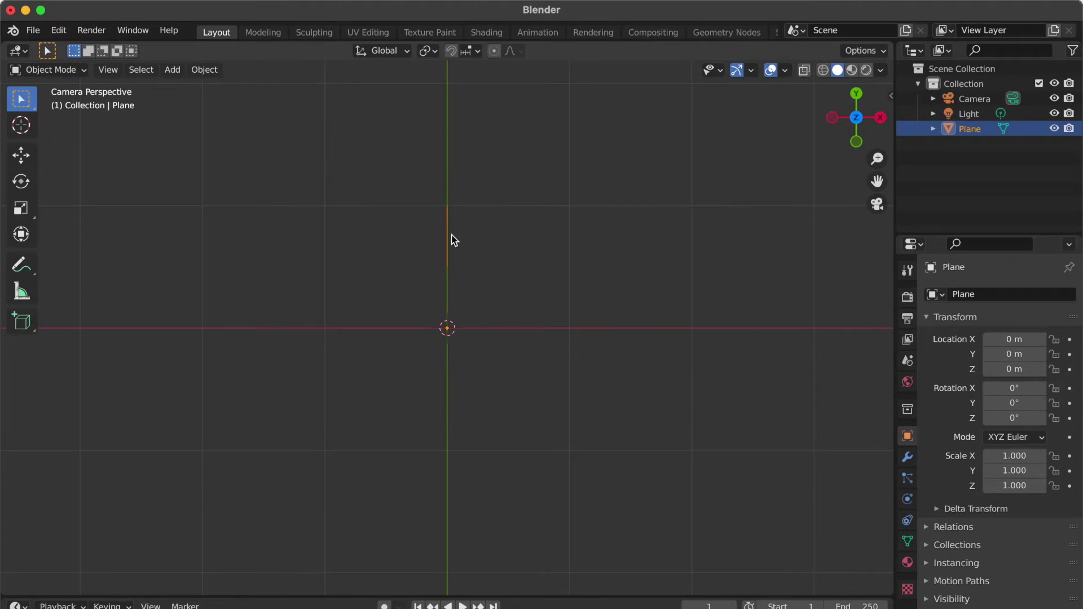
{"action": "left_click", "coordinate": [474, 253]}
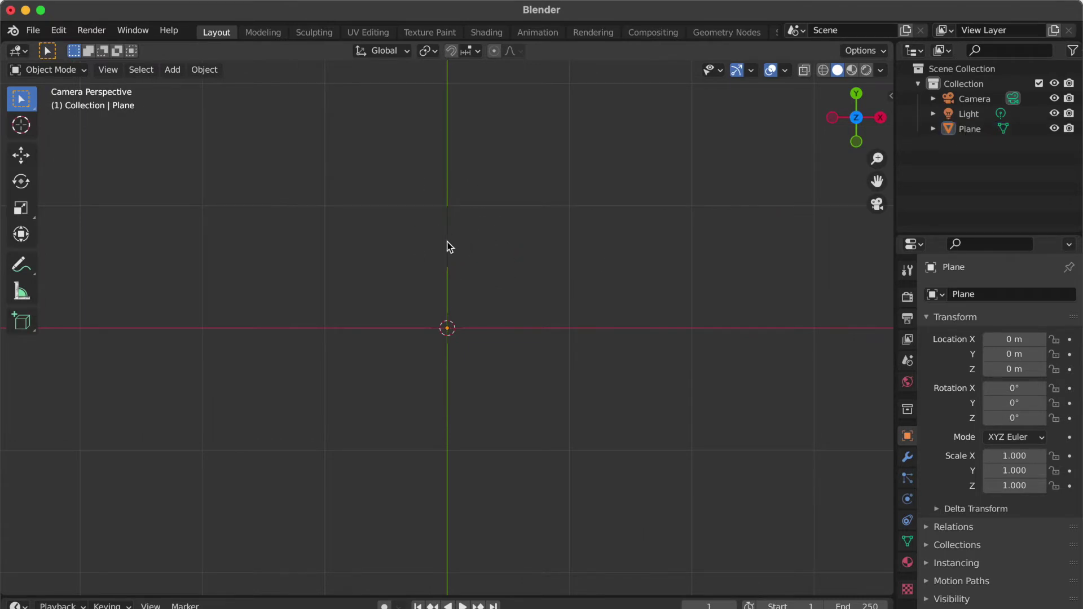
{"action": "left_click", "coordinate": [449, 247]}
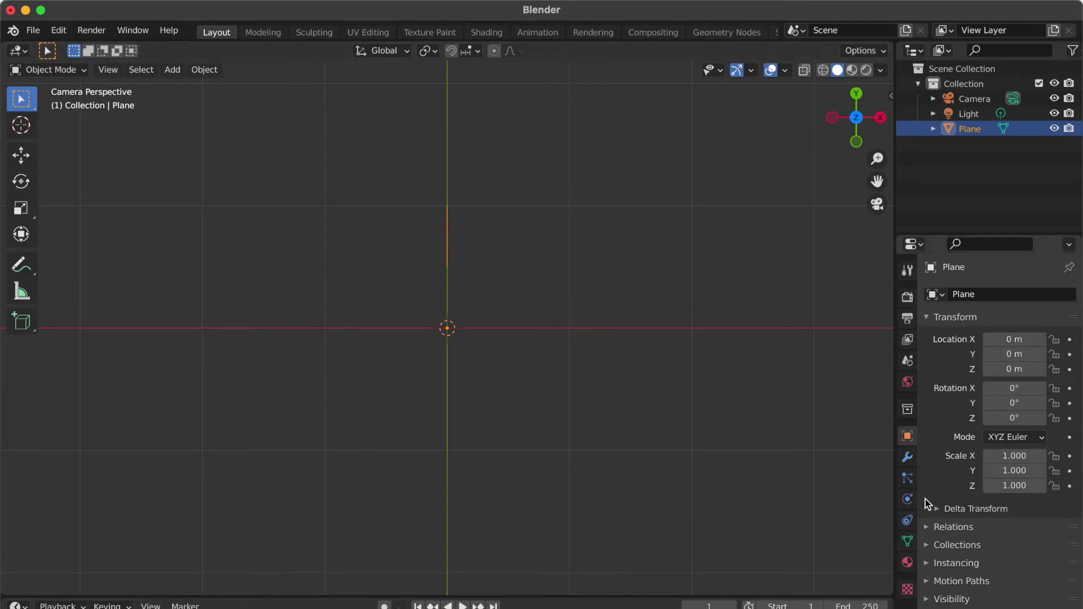
Step: Add a Screw modifier to spin the plane's edge into a ring
{"action": "left_click", "coordinate": [908, 458]}
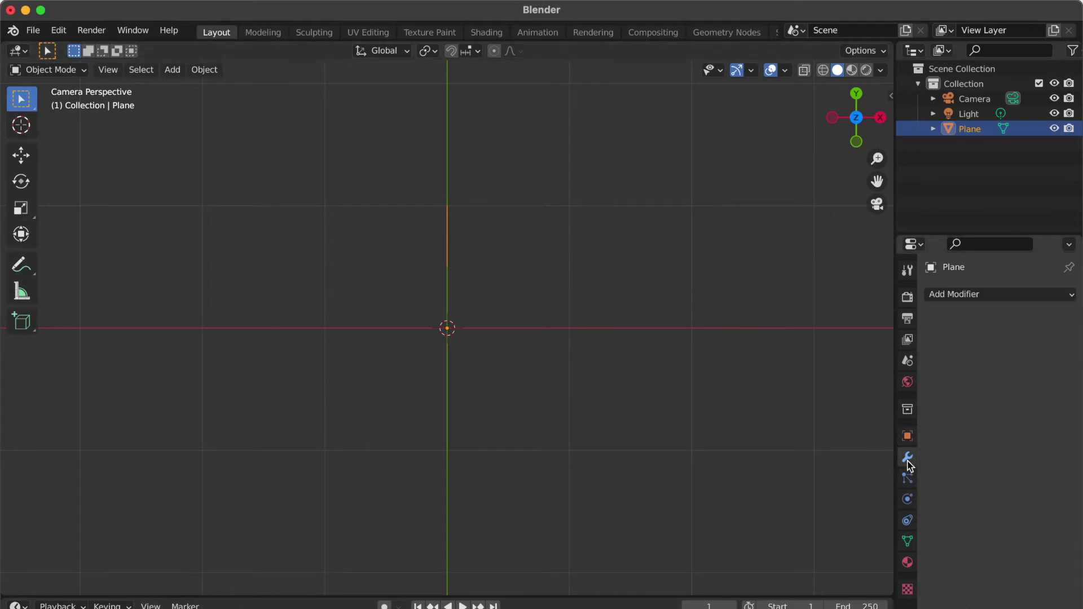
{"action": "left_click", "coordinate": [996, 297]}
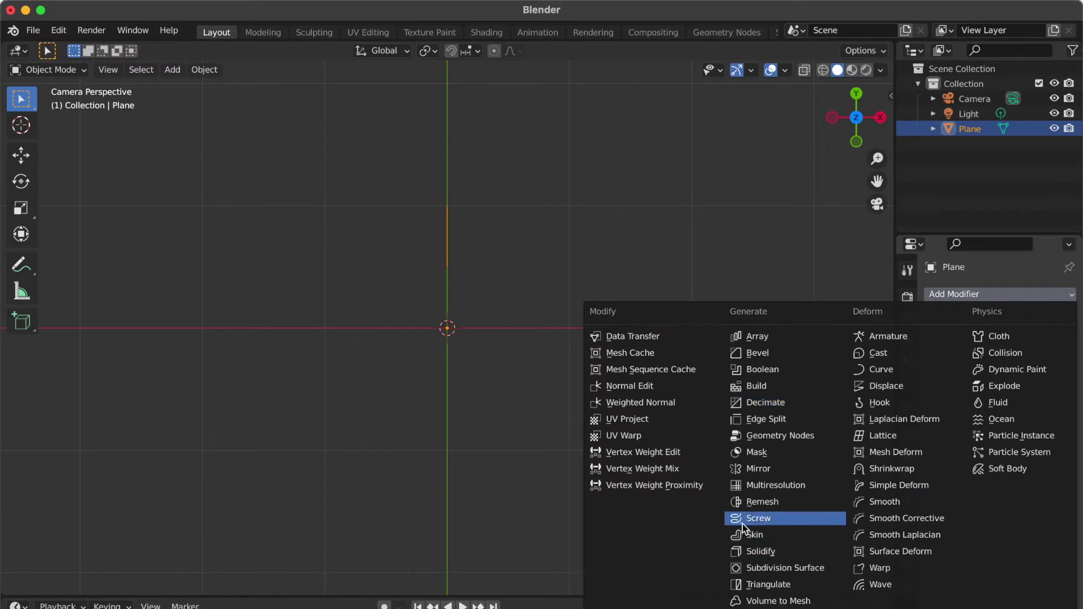
{"action": "left_click", "coordinate": [765, 524]}
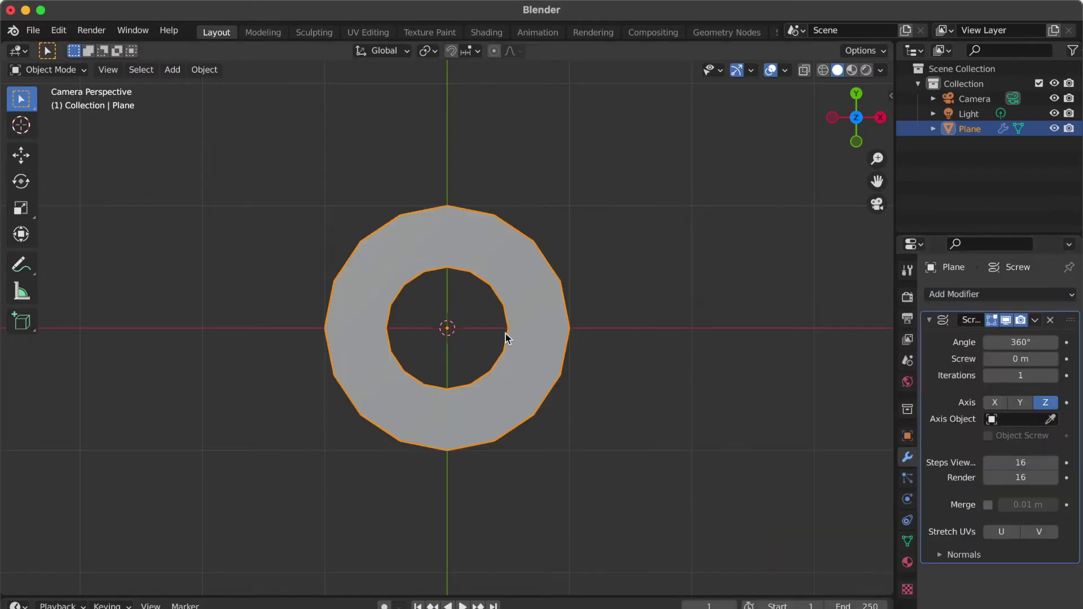
Step: Set Screw viewport and render steps to 512 and enlarge the timeline
{"action": "scroll", "coordinate": [506, 334], "scroll_direction": "up", "scroll_amount": 2}
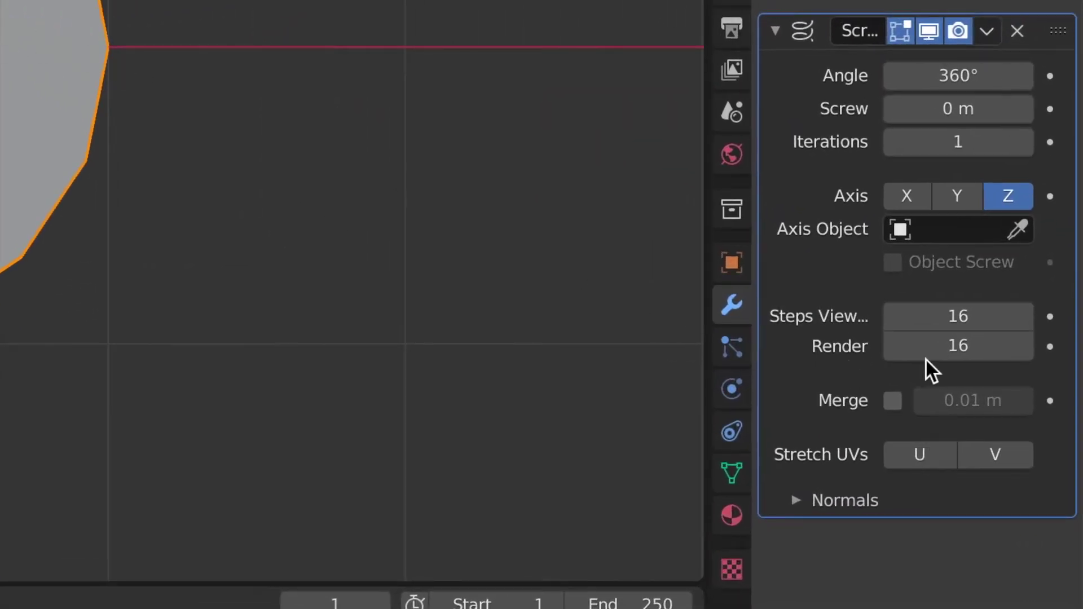
{"action": "left_click_drag", "start_coordinate": [930, 316], "coordinate": [1055, 317]}
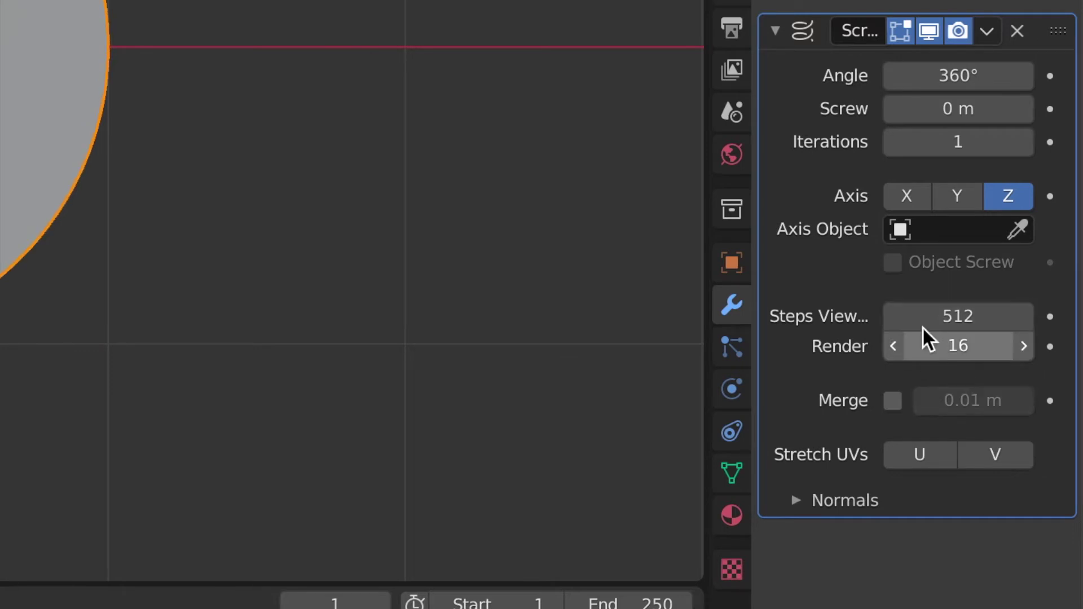
{"action": "left_click_drag", "start_coordinate": [912, 345], "coordinate": [1015, 346]}
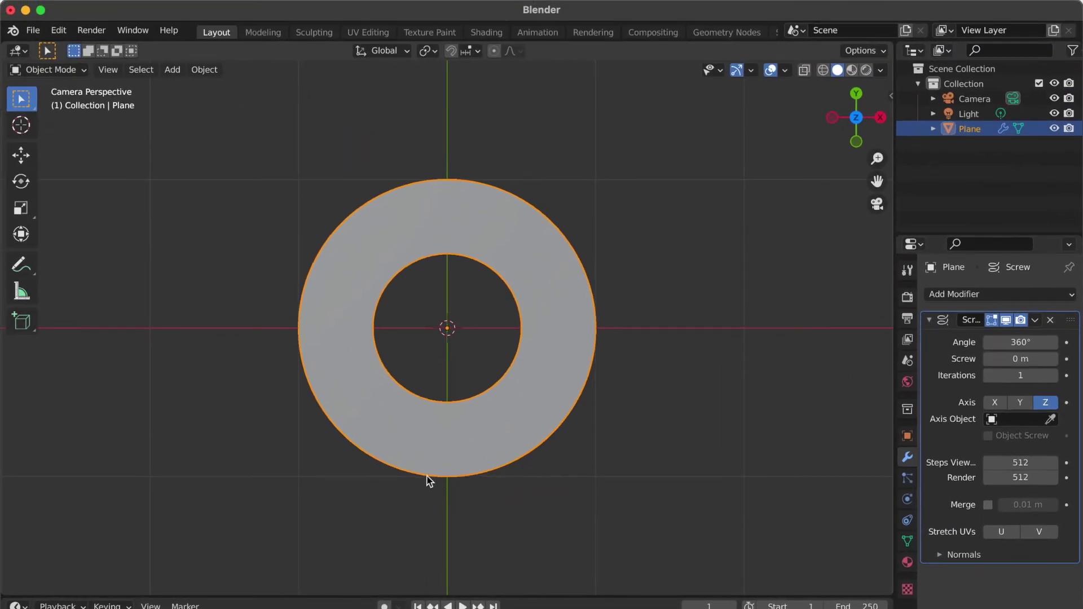
{"action": "left_click_drag", "start_coordinate": [331, 597], "coordinate": [340, 500]}
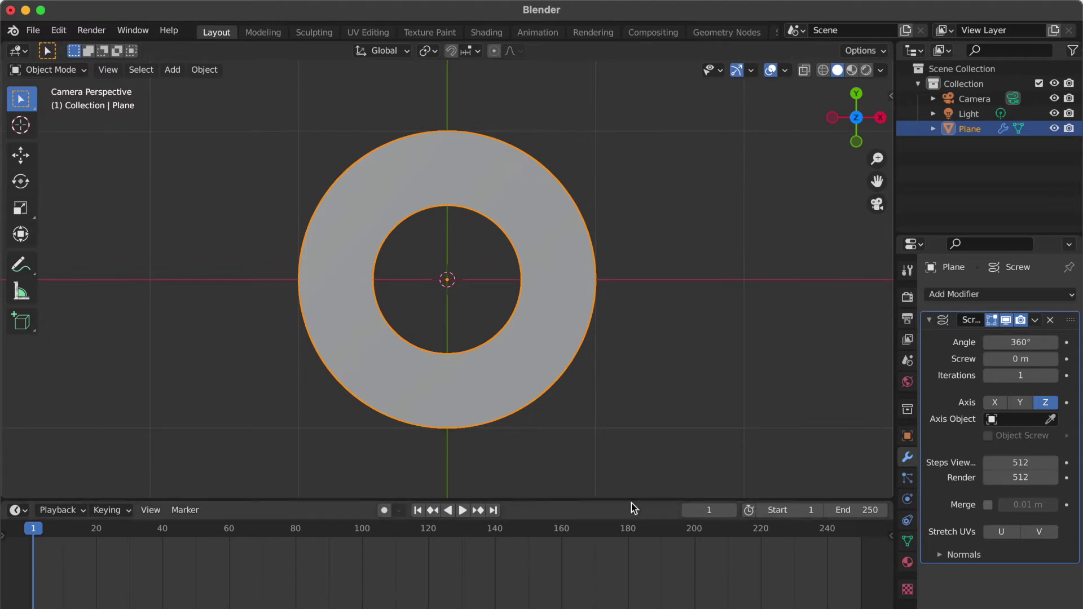
Step: Set the current and start frames to 0 and the end frame to 20
{"action": "left_click", "coordinate": [715, 511]}
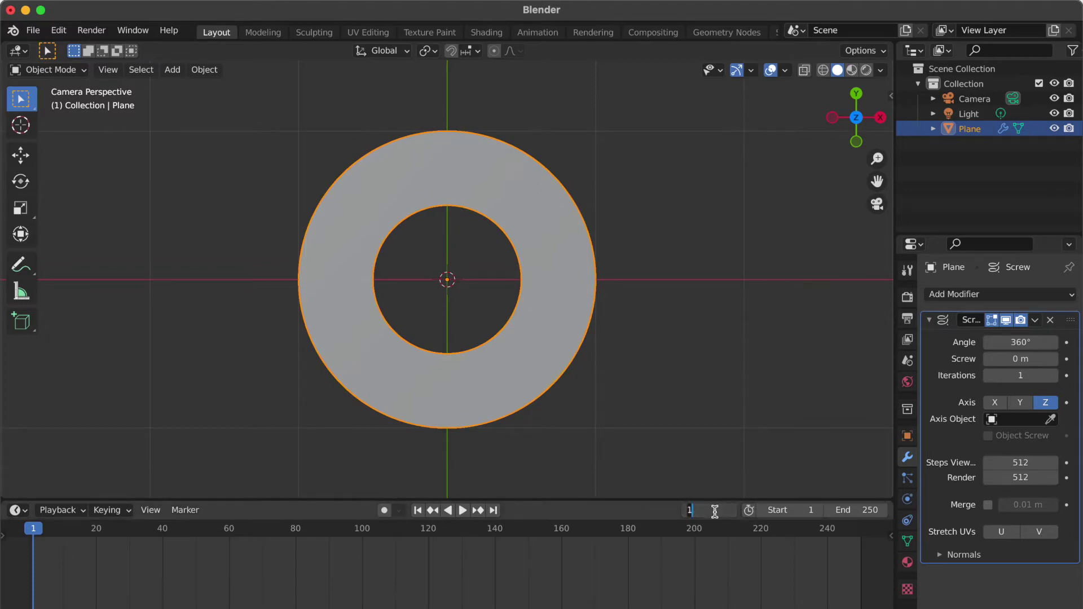
{"action": "type", "text": "0"}
{"action": "key", "text": "Return"}
{"action": "left_click", "coordinate": [811, 511]}
{"action": "type", "text": "0"}
{"action": "key", "text": "Return"}
{"action": "left_click", "coordinate": [861, 507]}
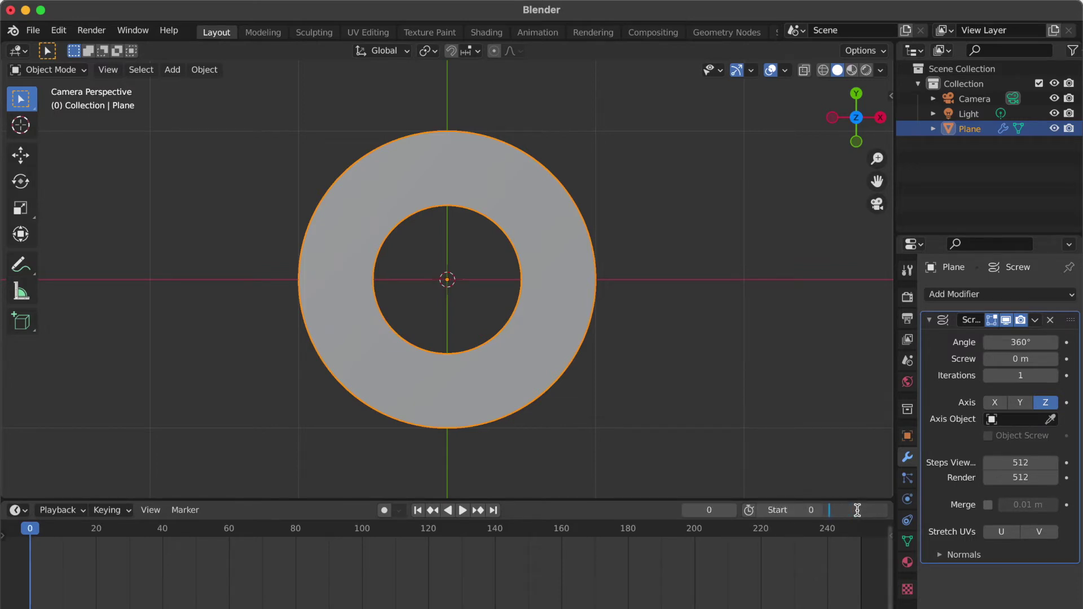
{"action": "type", "text": "20"}
{"action": "key", "text": "Return"}
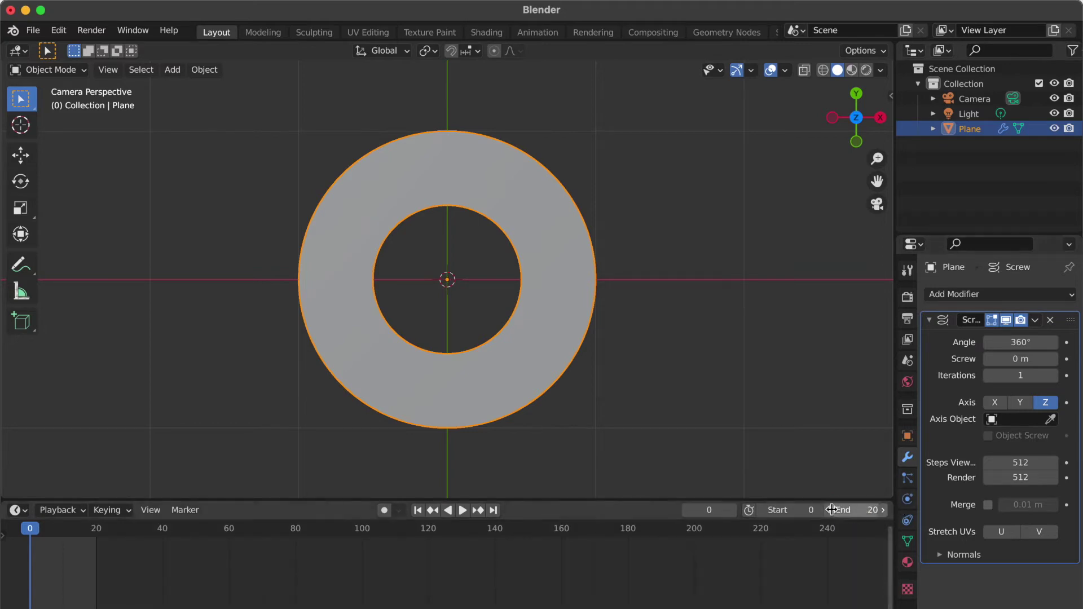
Step: Keyframe the Screw Angle at 0° on frame 0 and 360° on frame 20
{"action": "left_click", "coordinate": [1028, 340]}
{"action": "left_click", "coordinate": [1029, 342]}
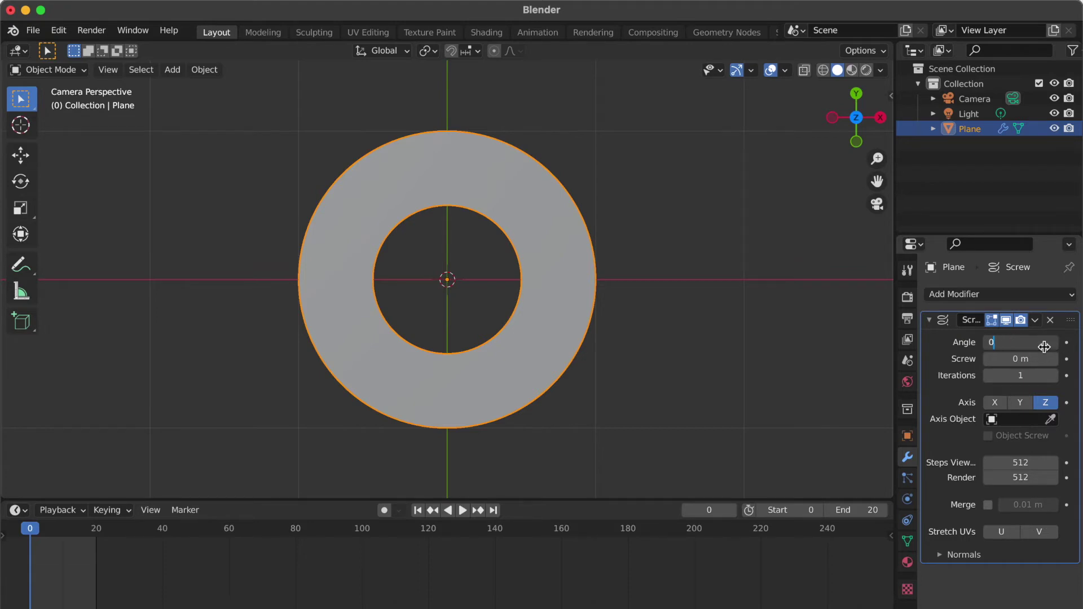
{"action": "key", "text": "Return"}
{"action": "left_click", "coordinate": [1066, 343]}
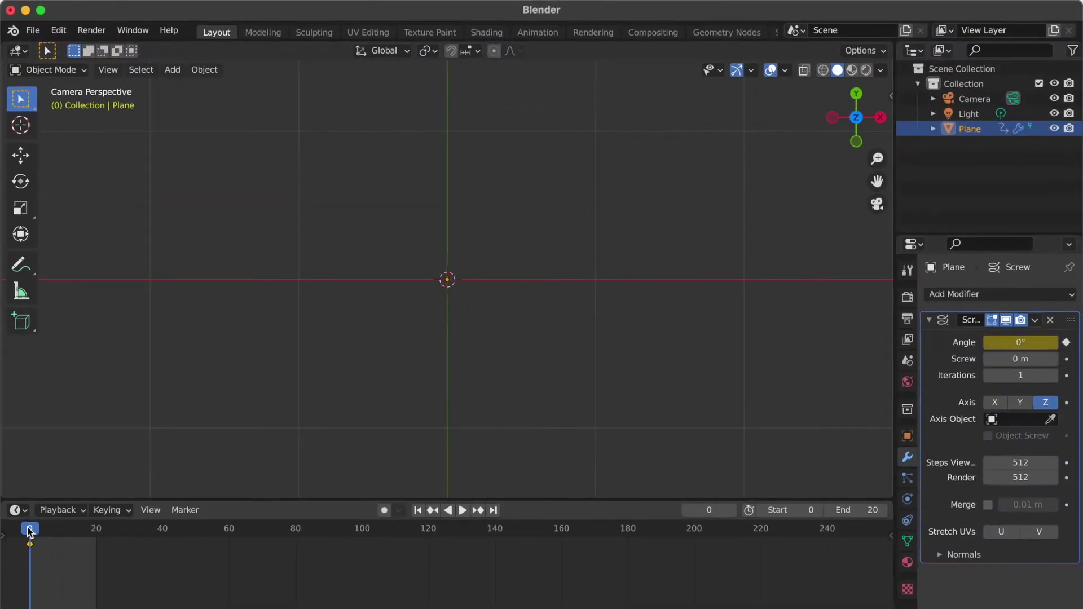
{"action": "left_click_drag", "start_coordinate": [29, 530], "coordinate": [97, 545]}
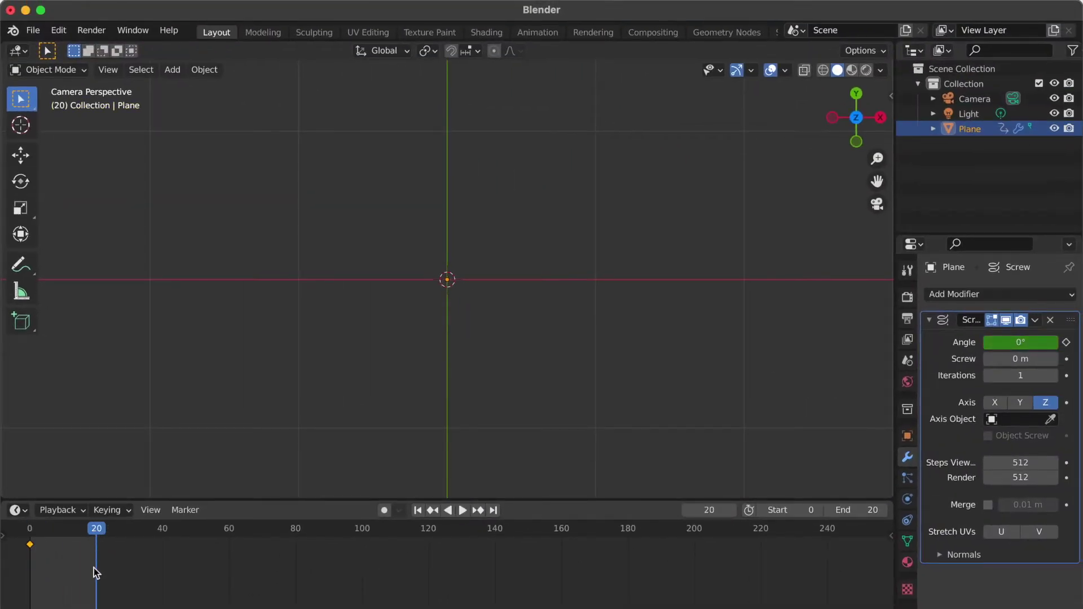
{"action": "left_click", "coordinate": [1015, 342]}
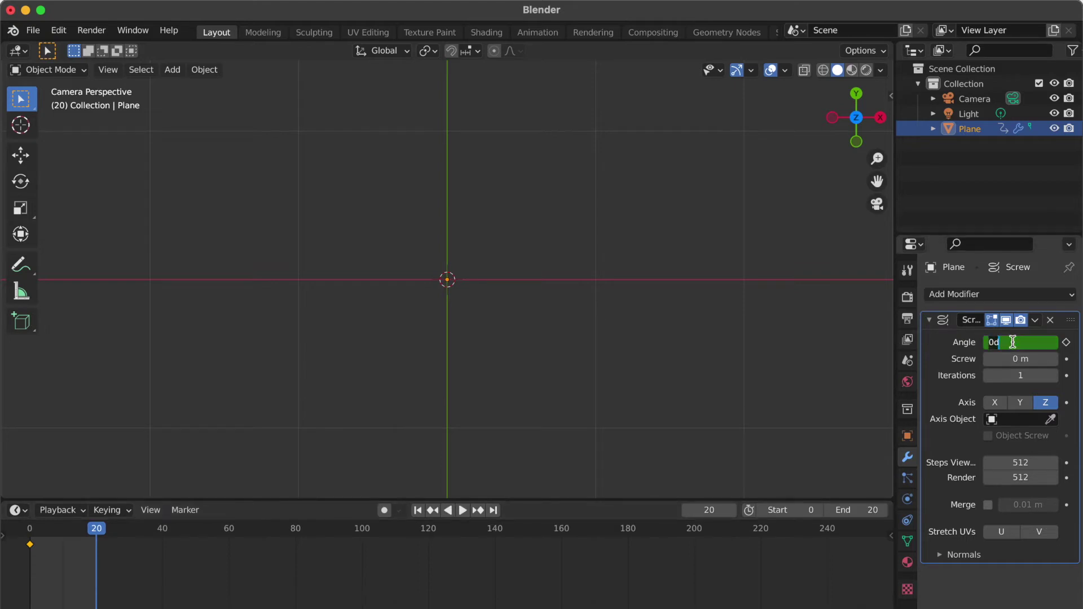
{"action": "type", "text": "36"}
{"action": "left_click", "coordinate": [1067, 344]}
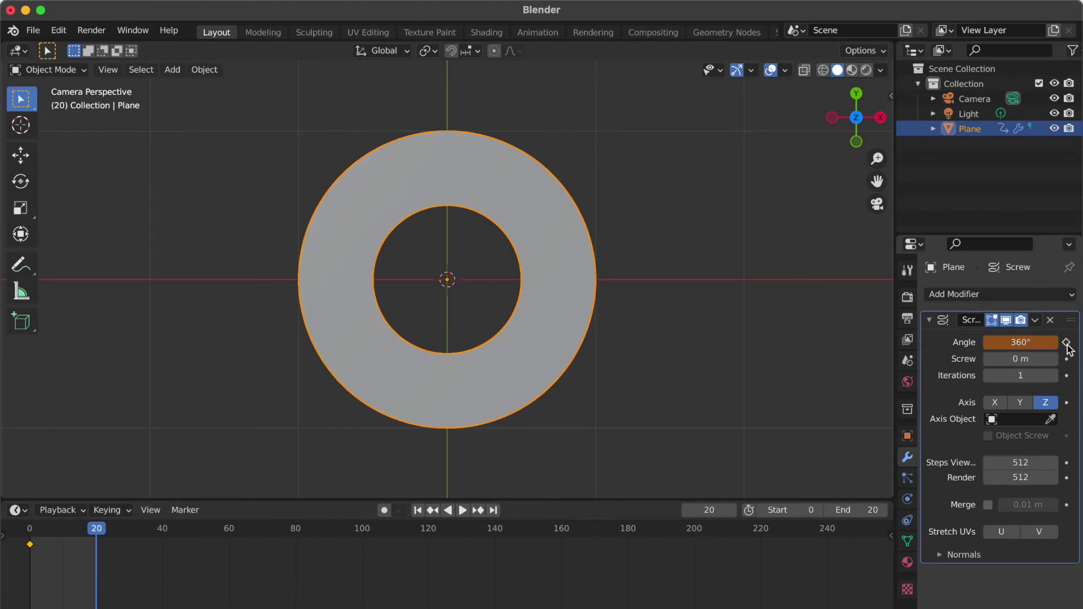
{"action": "left_click", "coordinate": [1066, 344]}
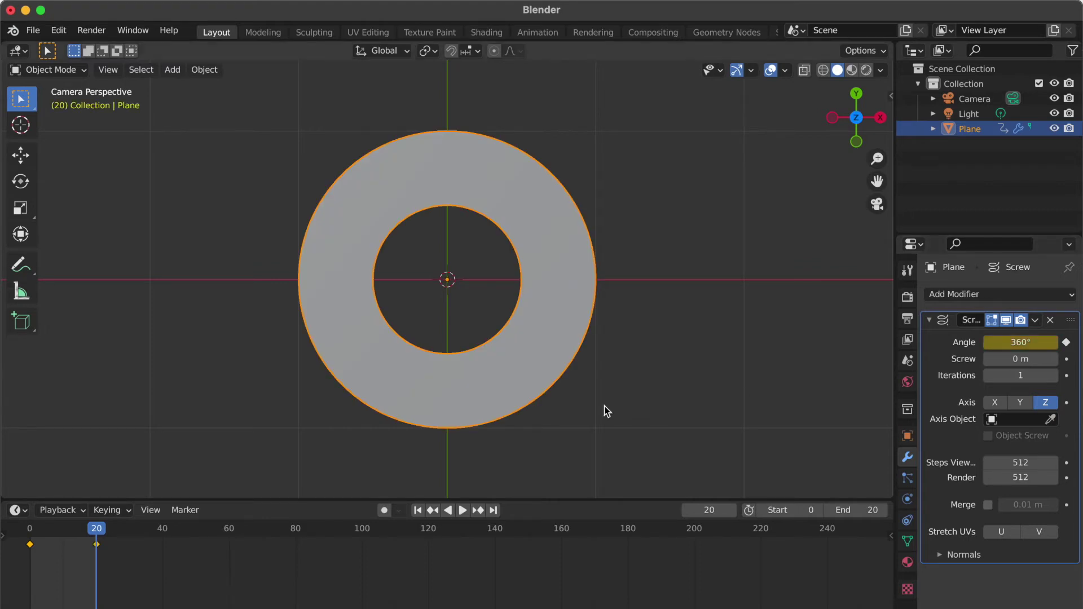
Step: Preview the ring drawing on, stop at the half ring, and enter Edit Mode
{"action": "key", "text": "space"}
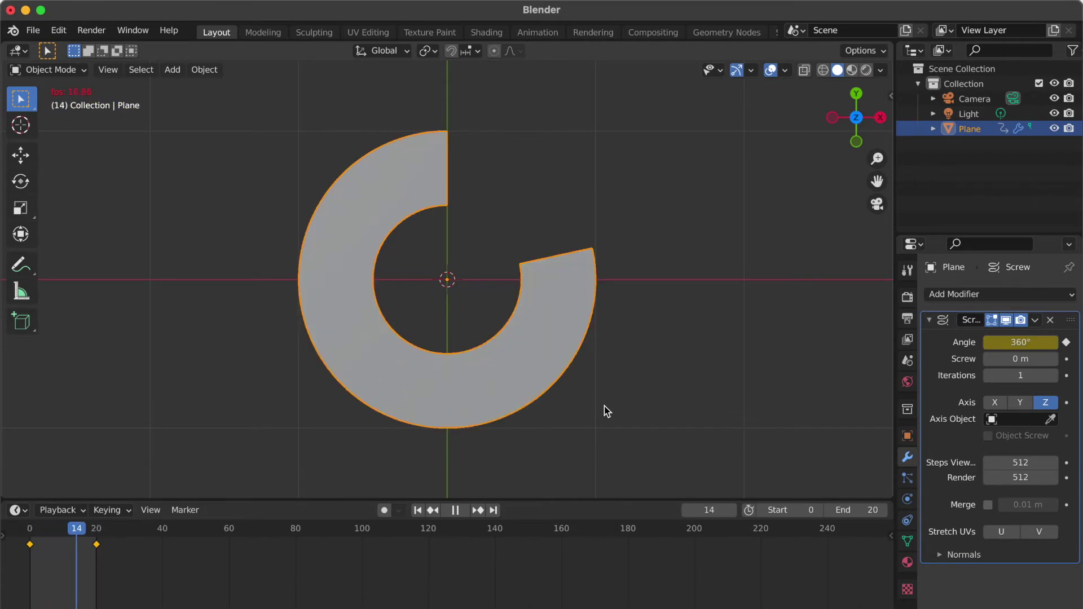
{"action": "key", "text": "Escape"}
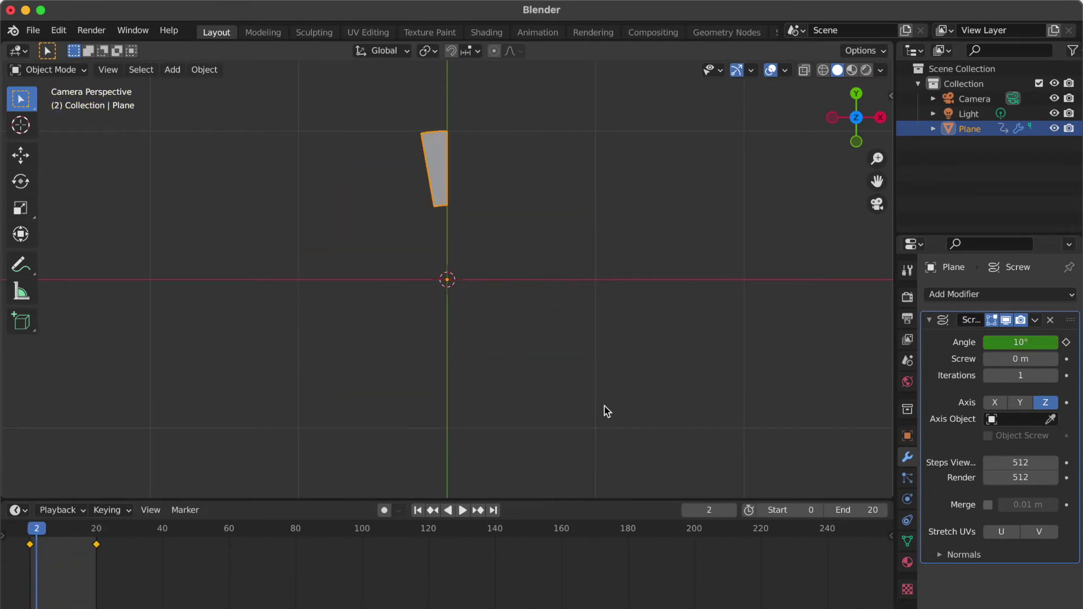
{"action": "key", "text": "space"}
{"action": "key", "text": "space"}
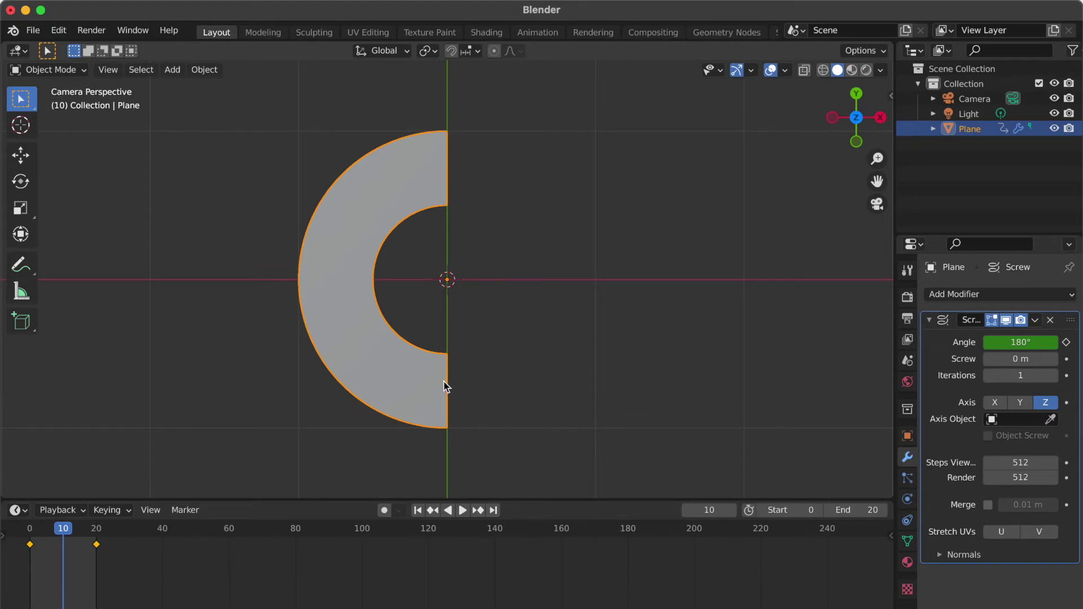
{"action": "key", "text": "Tab"}
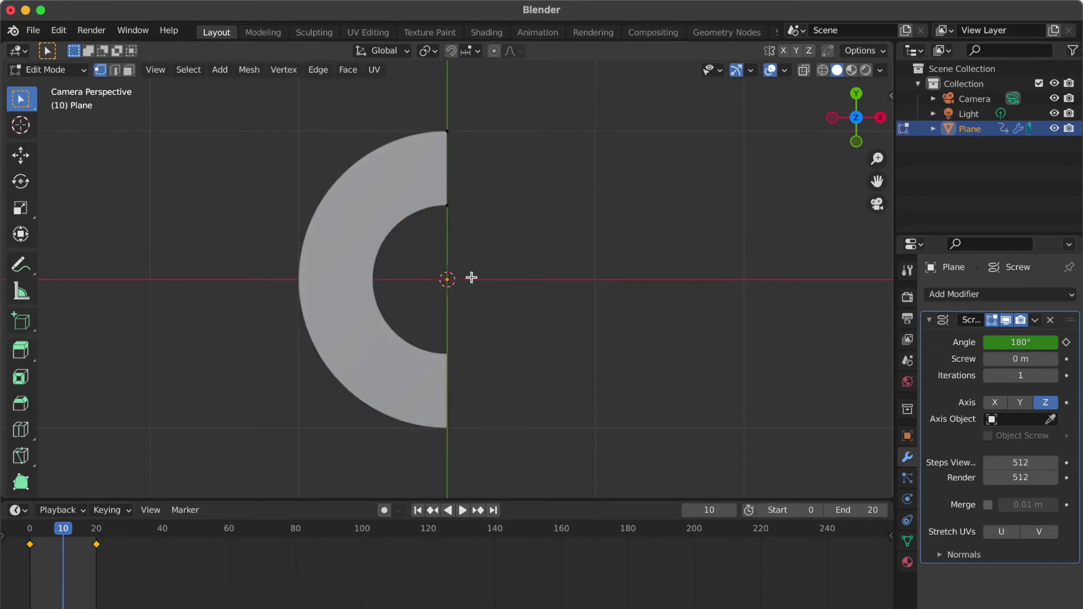
Step: Scale the profile's top vertex toward the inner one to thin the ring, then exit Edit Mode
{"action": "left_click", "coordinate": [447, 132]}
{"action": "key", "text": "s"}
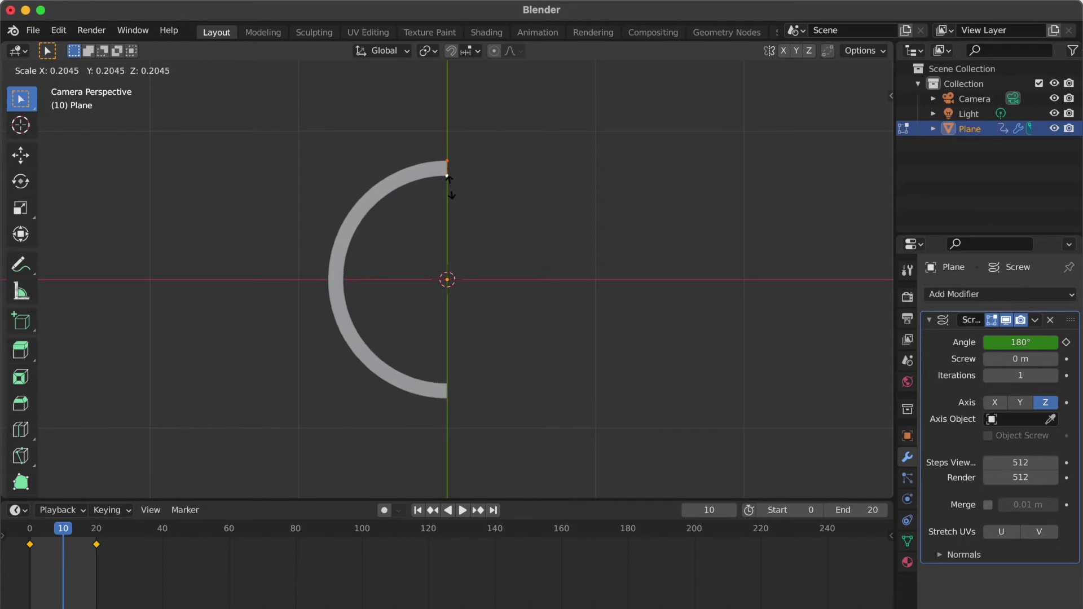
{"action": "left_click", "coordinate": [450, 187]}
{"action": "key", "text": "Tab"}
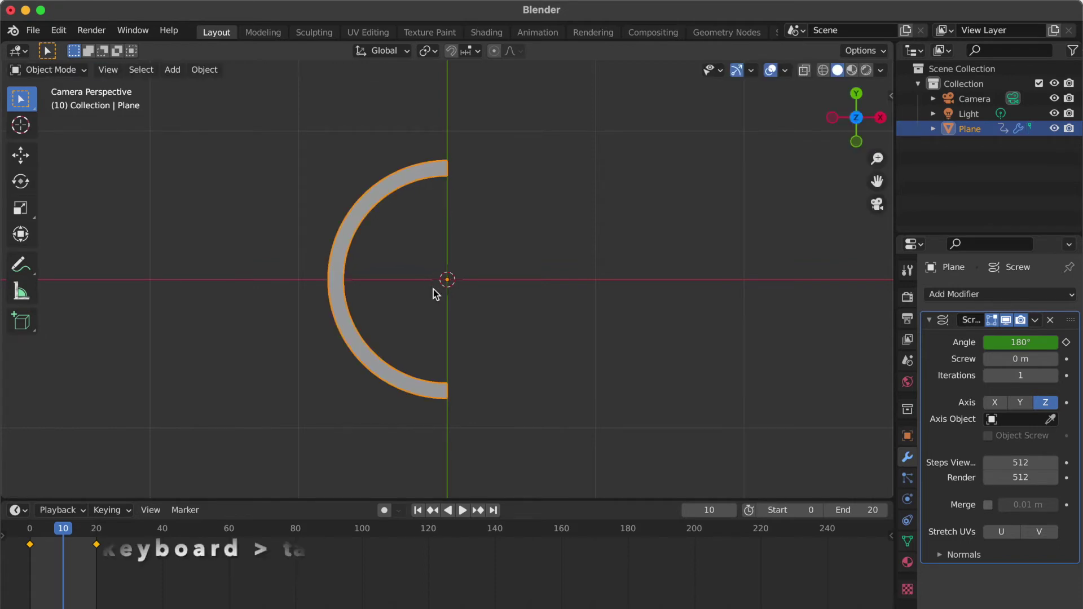
Step: Play the thin ring animation and rewind to frame 0
{"action": "key", "text": "space"}
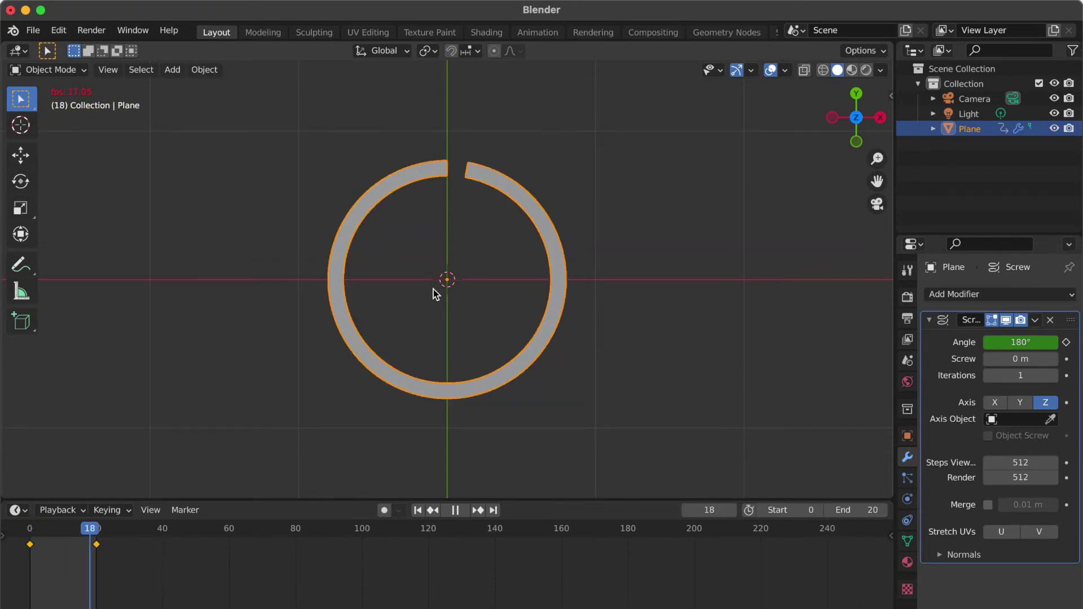
{"action": "key", "text": "space"}
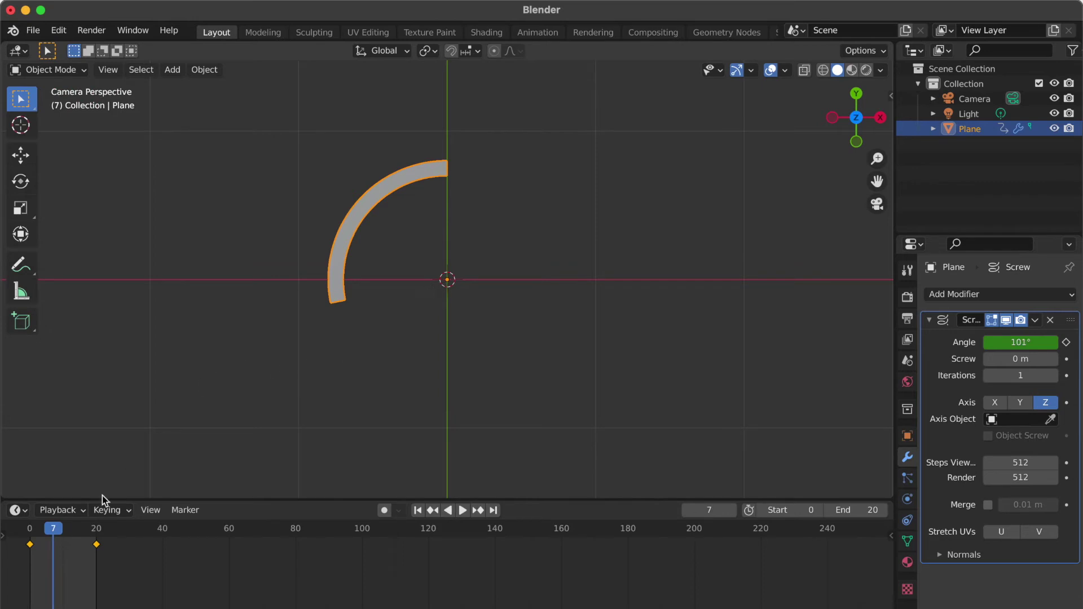
{"action": "left_click_drag", "start_coordinate": [54, 529], "coordinate": [32, 533]}
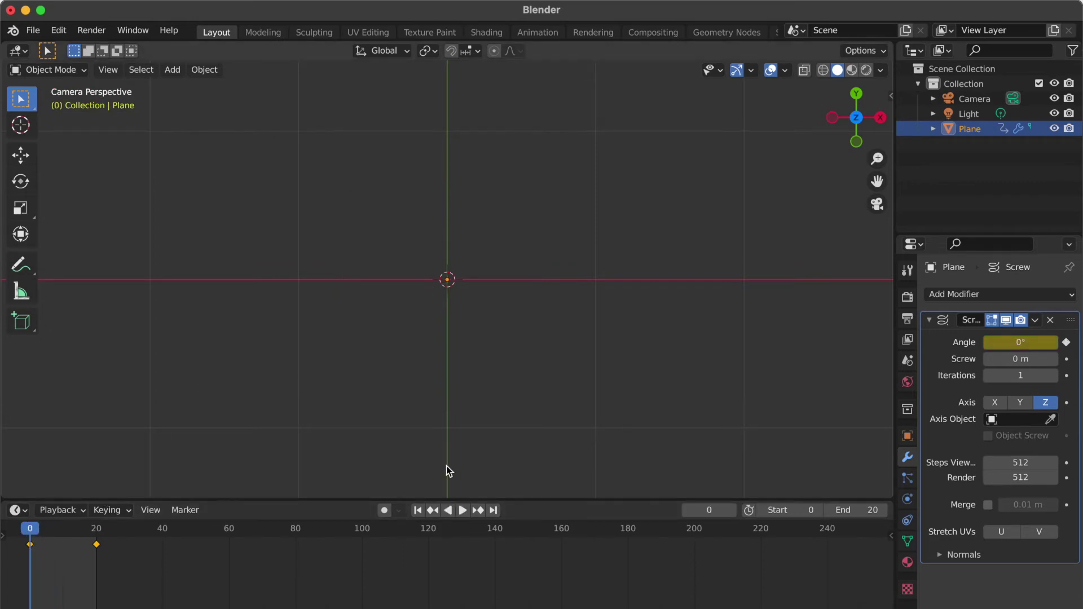
Step: Create a new material on the ring with an Emission surface shader
{"action": "left_click", "coordinate": [908, 563]}
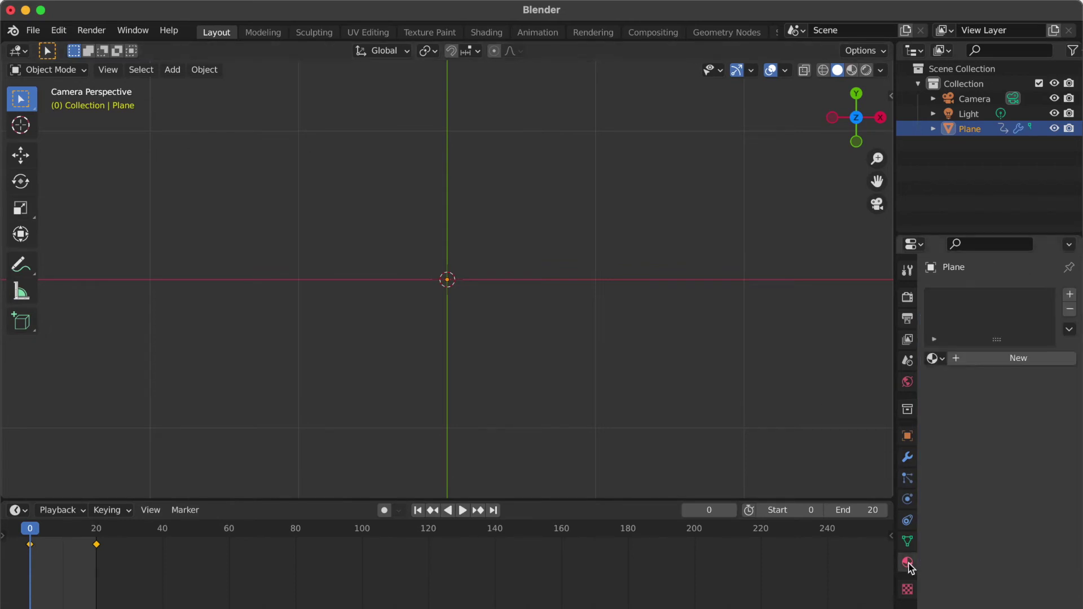
{"action": "left_click", "coordinate": [1019, 361]}
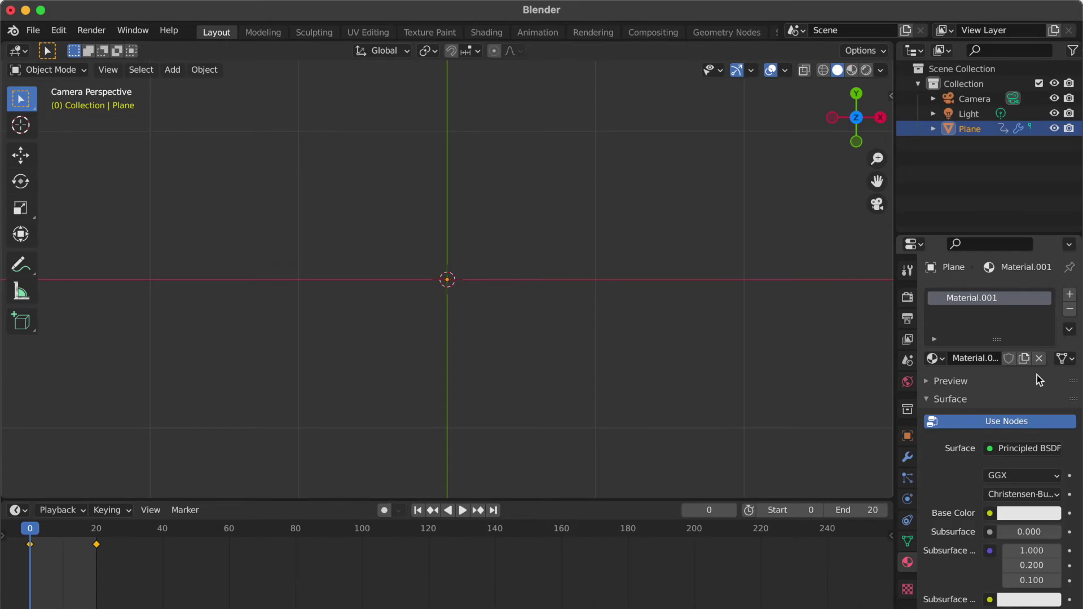
{"action": "left_click", "coordinate": [1022, 448]}
{"action": "left_click", "coordinate": [863, 150]}
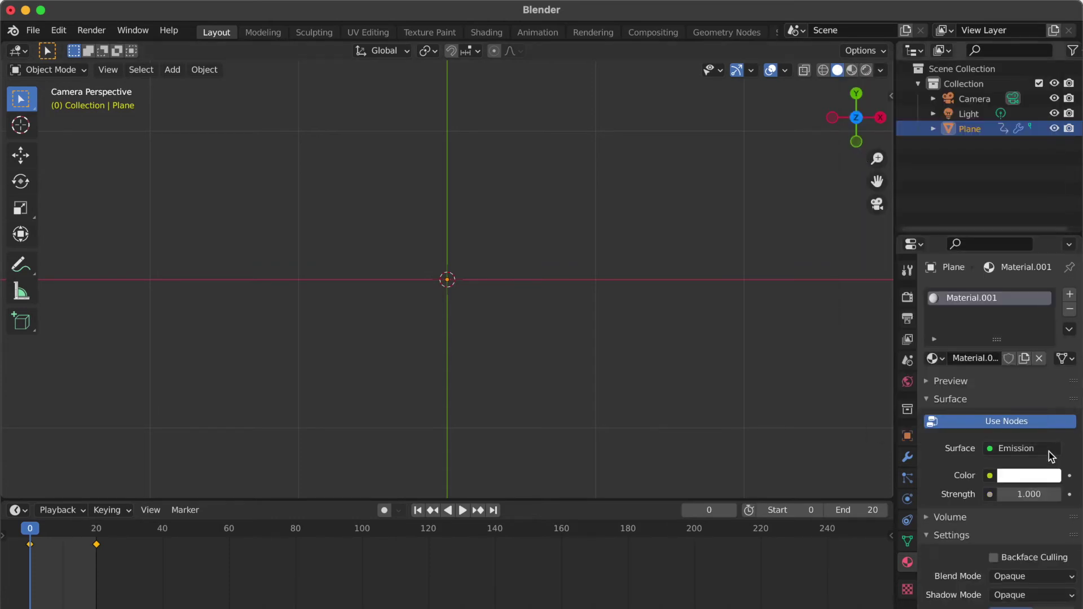
Step: Set the emission colour to yellow, keyframe it at frame 0, and move to frame 10
{"action": "left_click", "coordinate": [1029, 477]}
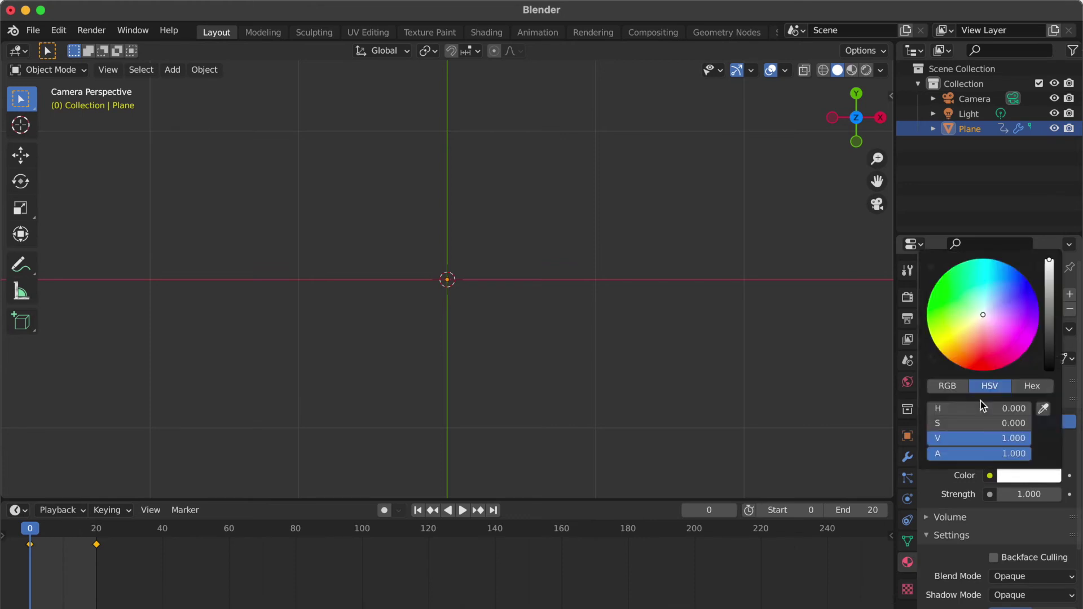
{"action": "left_click", "coordinate": [950, 335]}
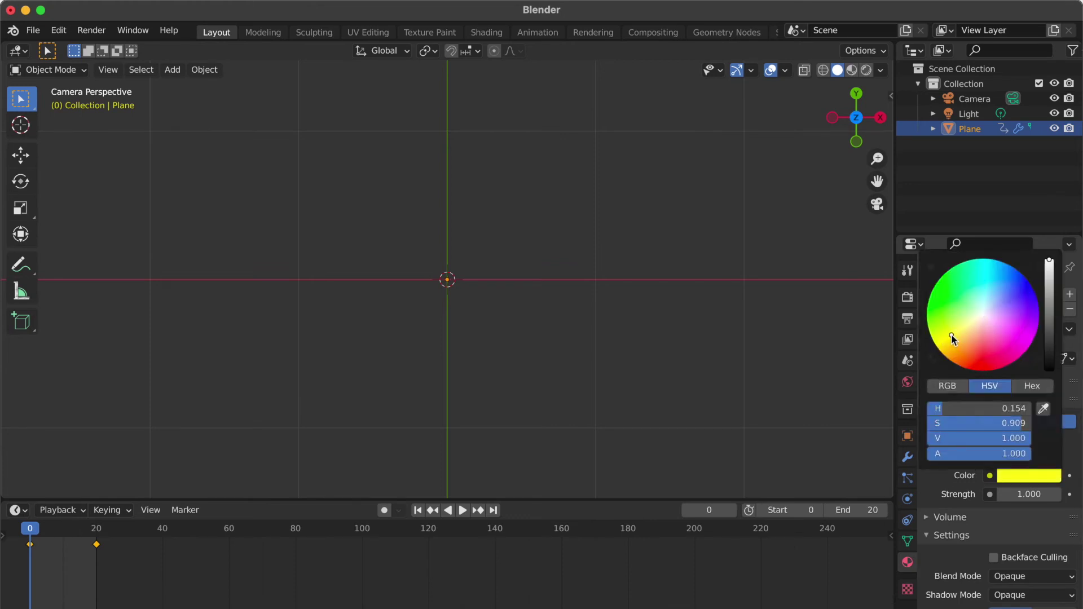
{"action": "left_click", "coordinate": [1070, 476]}
{"action": "left_click_drag", "start_coordinate": [31, 535], "coordinate": [63, 555]}
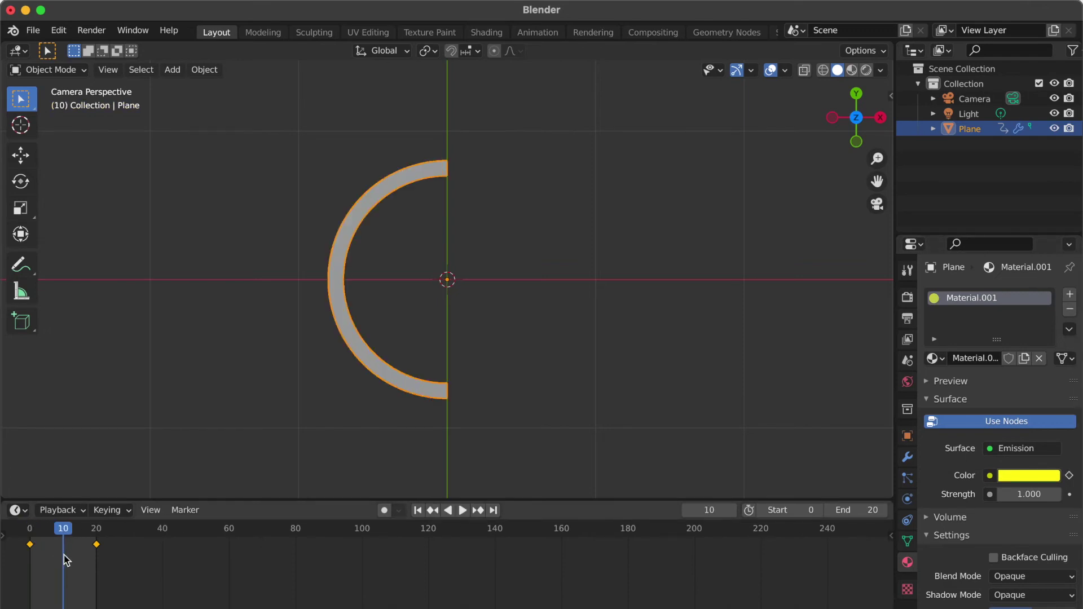
{"action": "left_click", "coordinate": [1022, 477]}
Step: Keyframe green emission at frame 10, set magenta at frame 20, and play in Rendered shading
{"action": "left_click", "coordinate": [955, 298]}
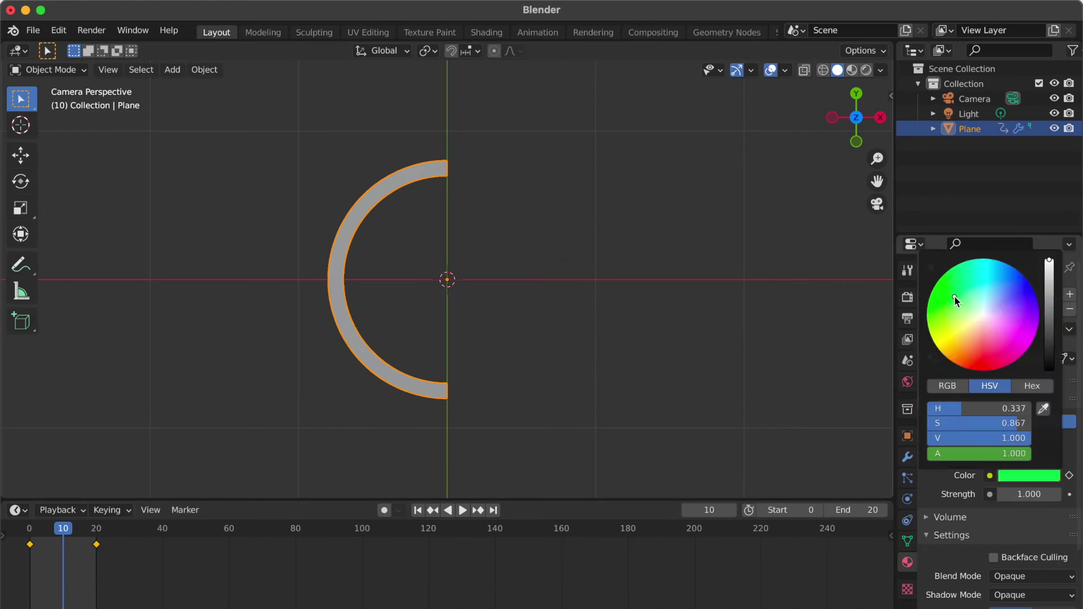
{"action": "left_click", "coordinate": [1068, 476]}
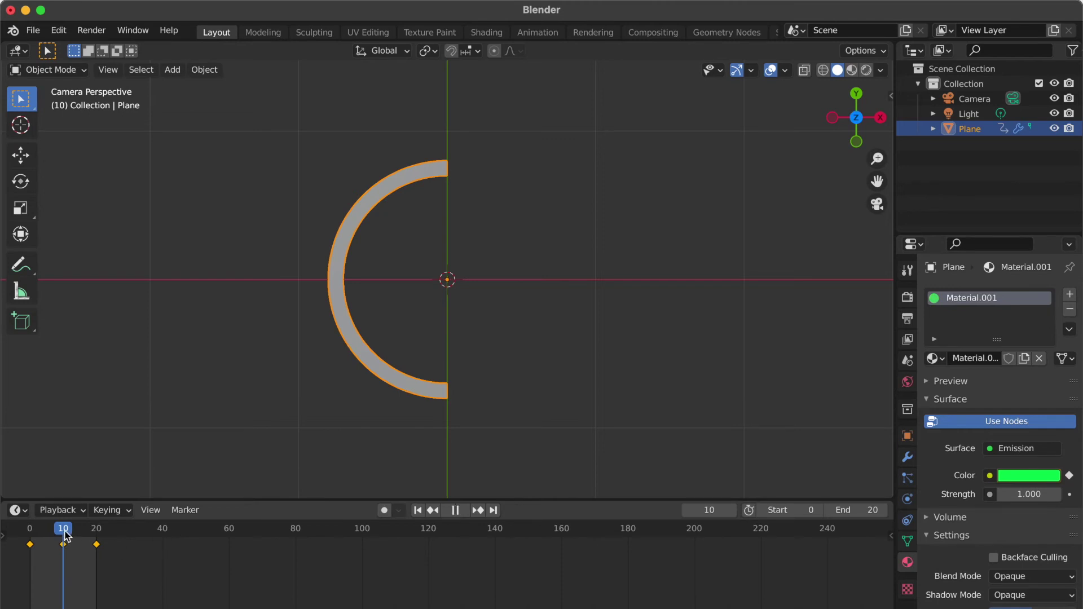
{"action": "key", "text": "space"}
{"action": "key", "text": "space"}
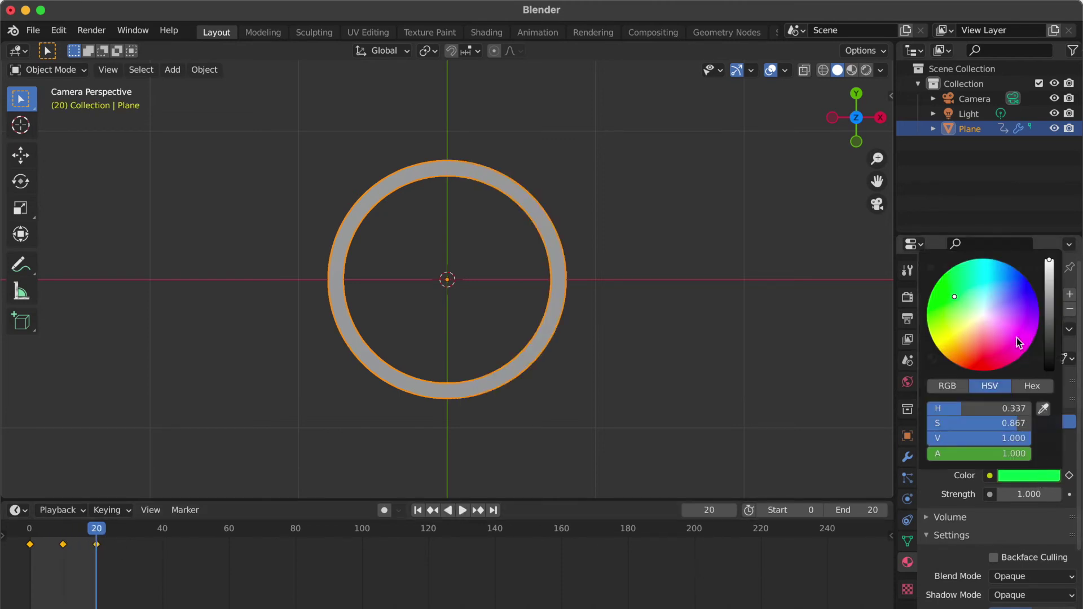
{"action": "left_click", "coordinate": [1019, 343]}
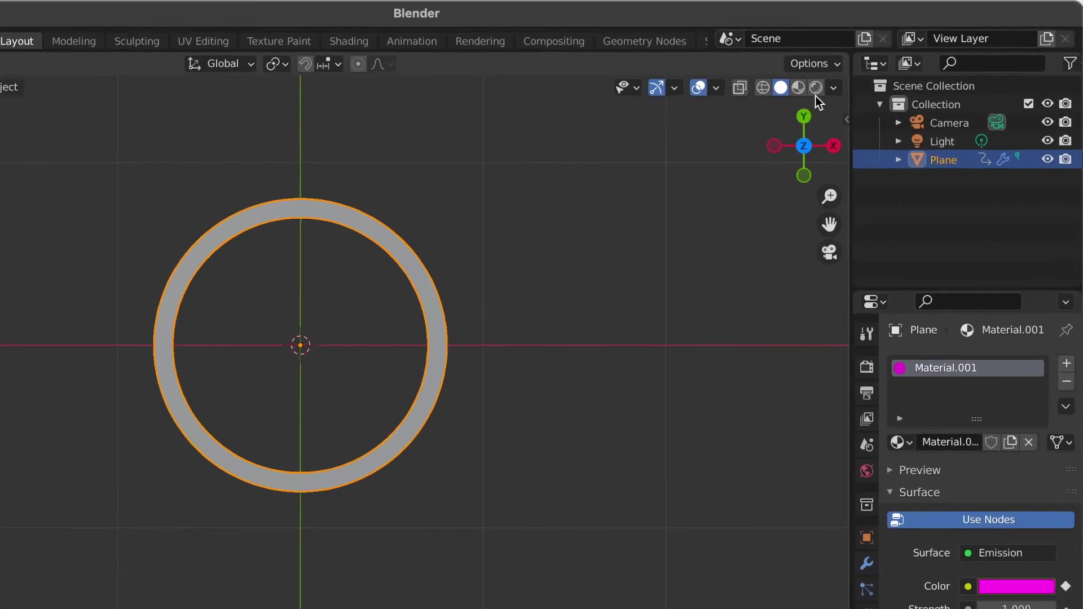
{"action": "left_click", "coordinate": [815, 88]}
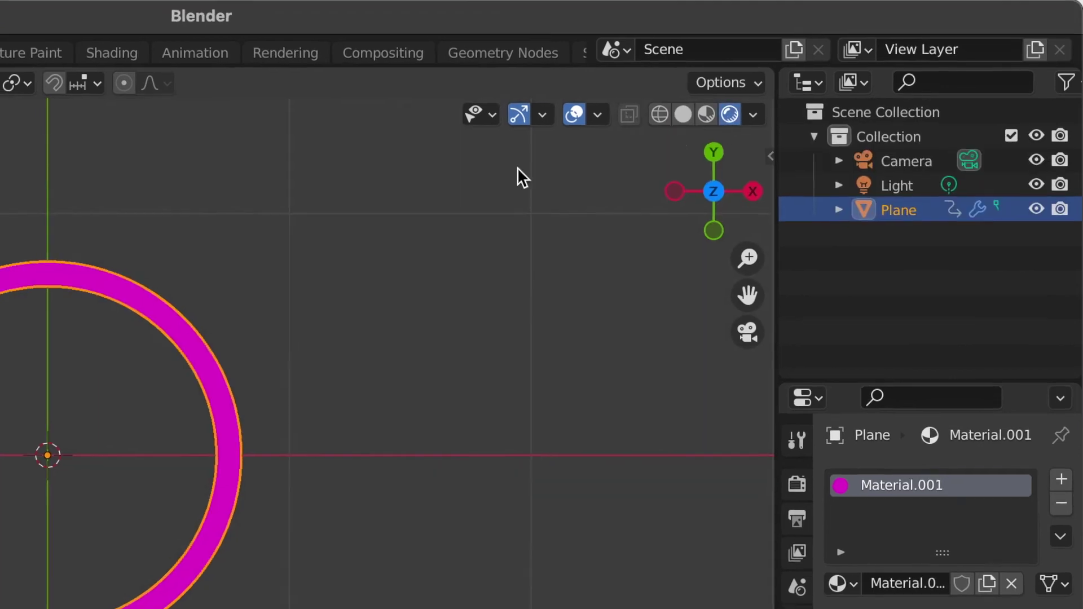
{"action": "key", "text": "space"}
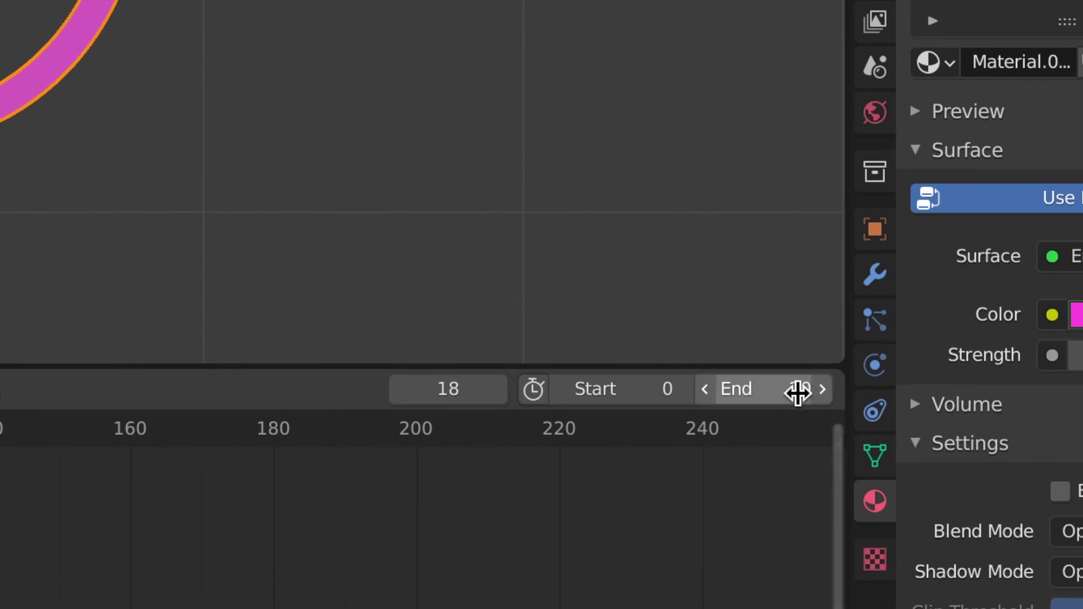
Step: Change the animation end frame from 20 to 40 and stop playback
{"action": "left_click", "coordinate": [797, 392]}
{"action": "type", "text": "40"}
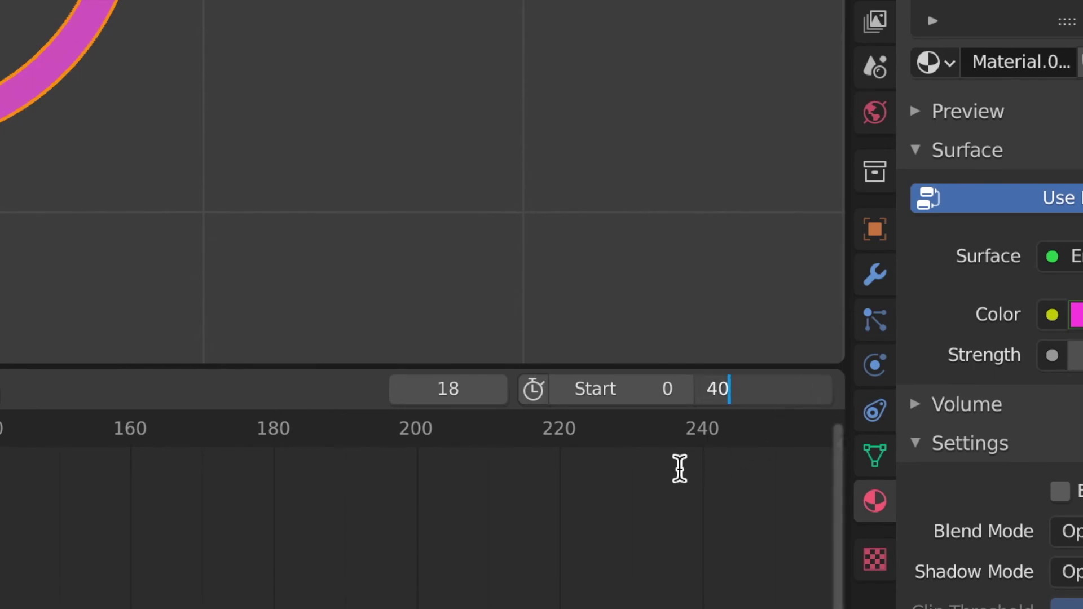
{"action": "key", "text": "Return"}
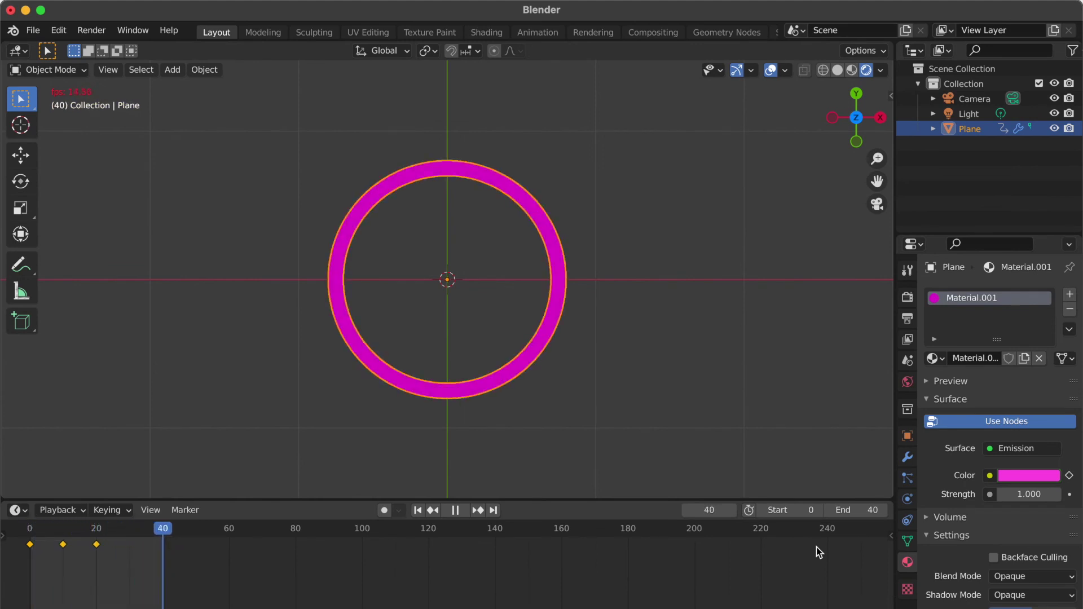
{"action": "key", "text": "space"}
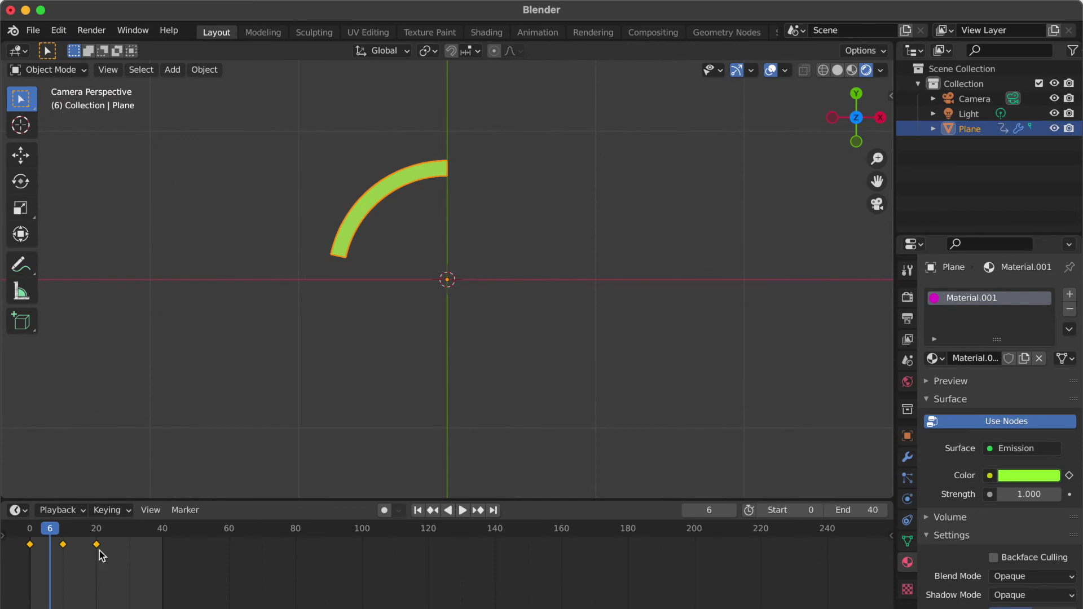
{"action": "left_click", "coordinate": [17, 511]}
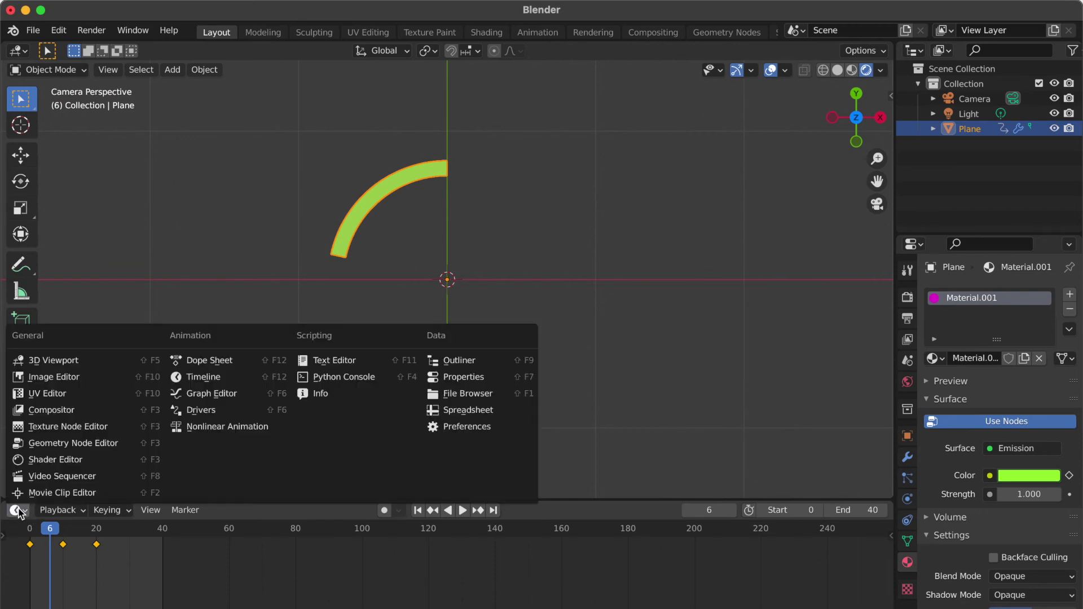
Step: In the Graph Editor, select all keyframes and apply Make Cyclic (F-Modifier)
{"action": "left_click", "coordinate": [223, 397]}
{"action": "scroll", "coordinate": [228, 599], "scroll_direction": "left", "scroll_amount": 5}
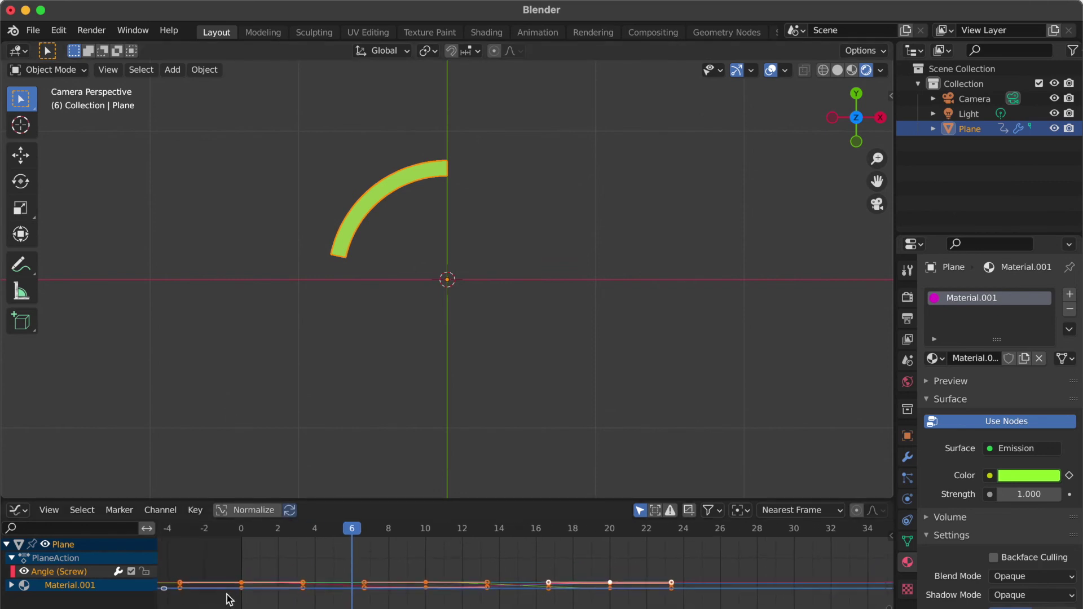
{"action": "left_click", "coordinate": [211, 552]}
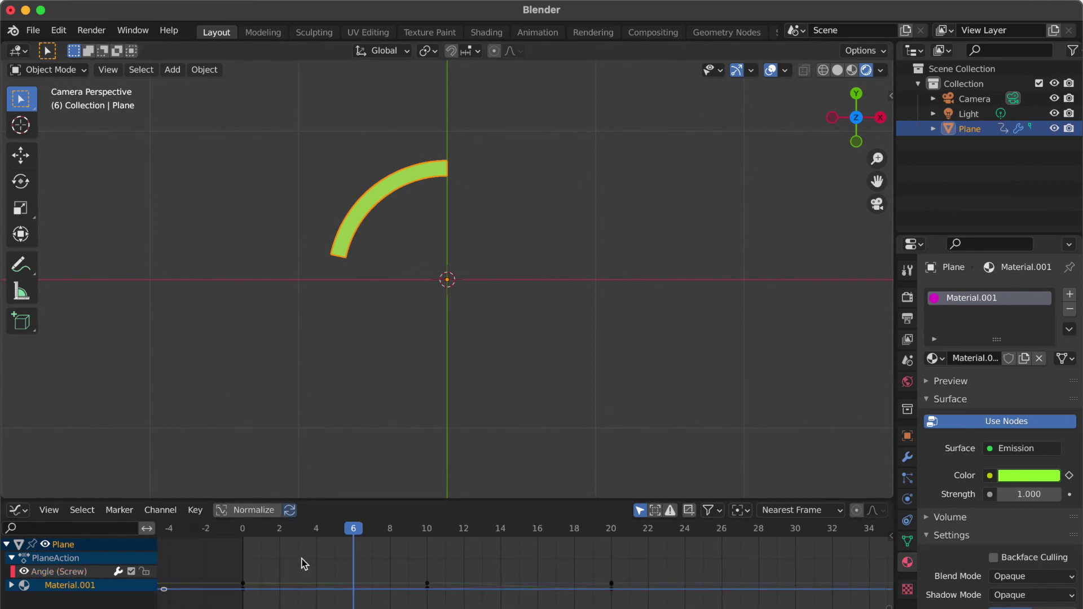
{"action": "key", "text": "a"}
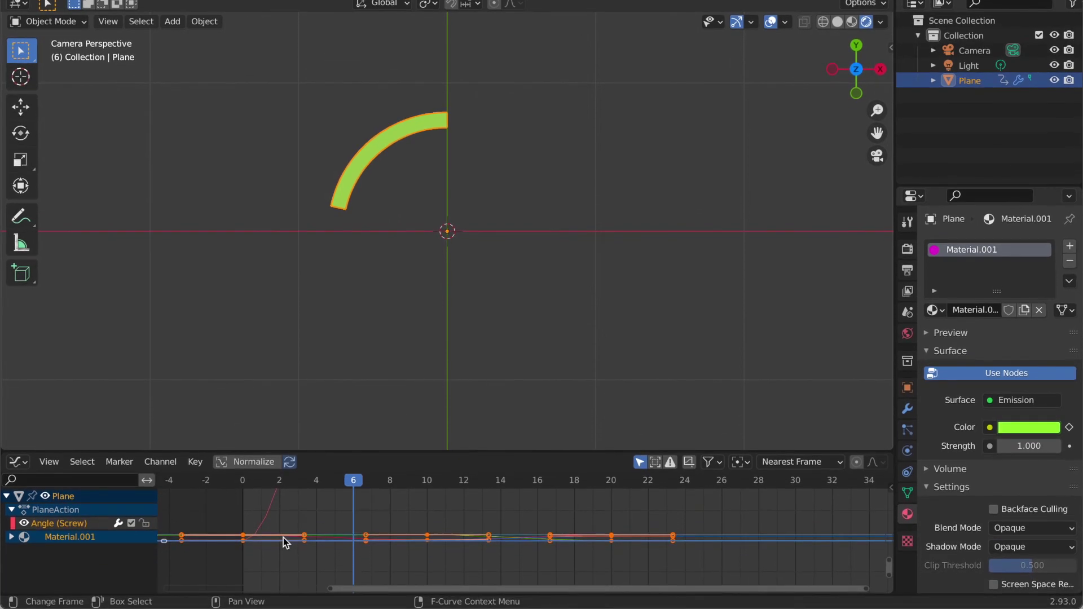
{"action": "key", "text": "shift+e"}
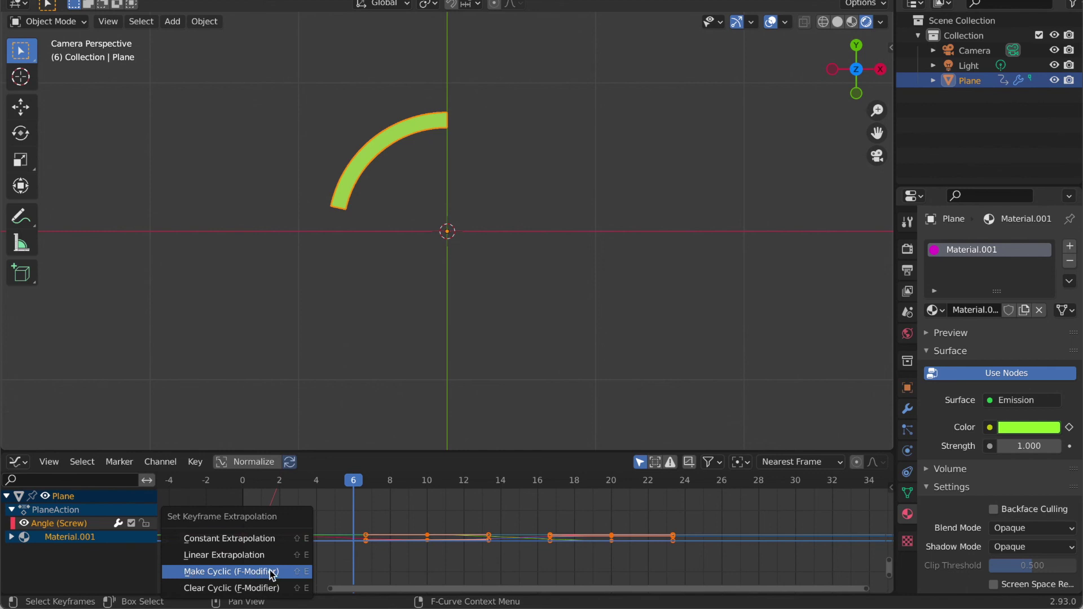
{"action": "left_click", "coordinate": [236, 572]}
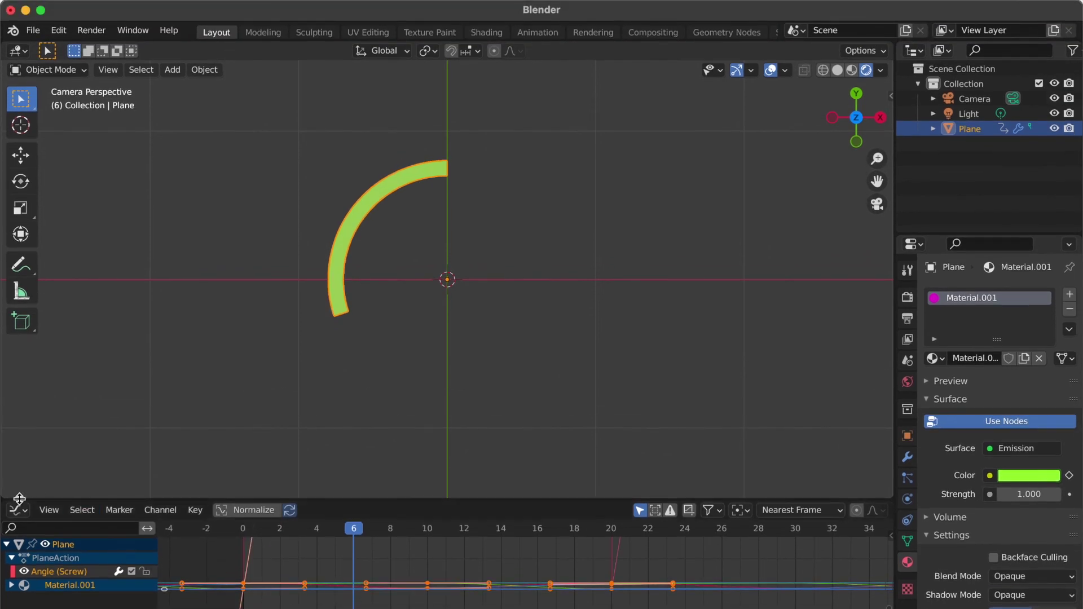
Step: Switch back to the Timeline and play the looping animation
{"action": "left_click", "coordinate": [18, 511]}
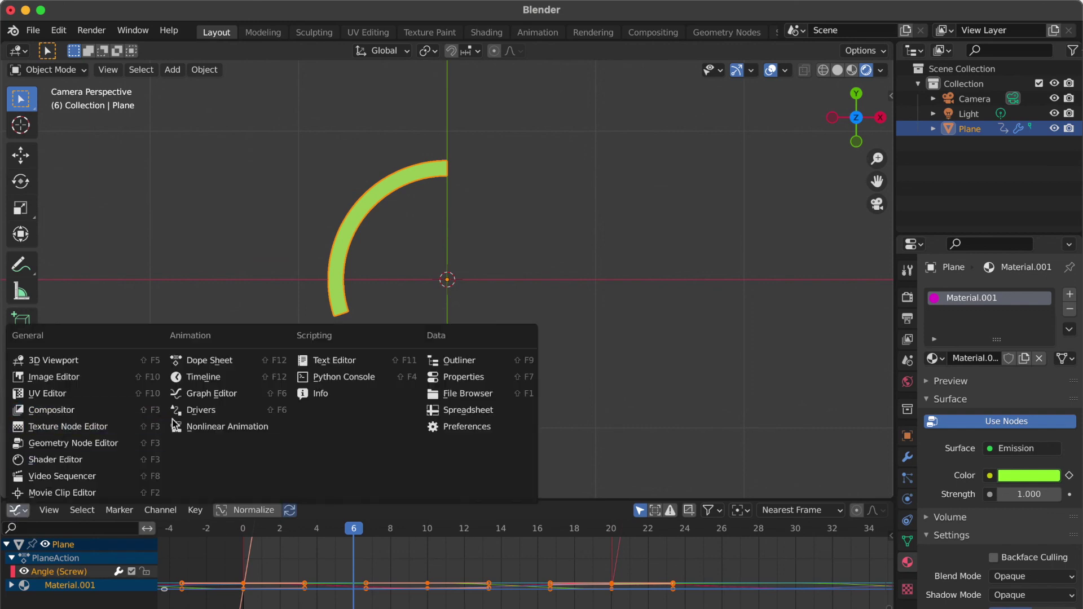
{"action": "left_click", "coordinate": [214, 377]}
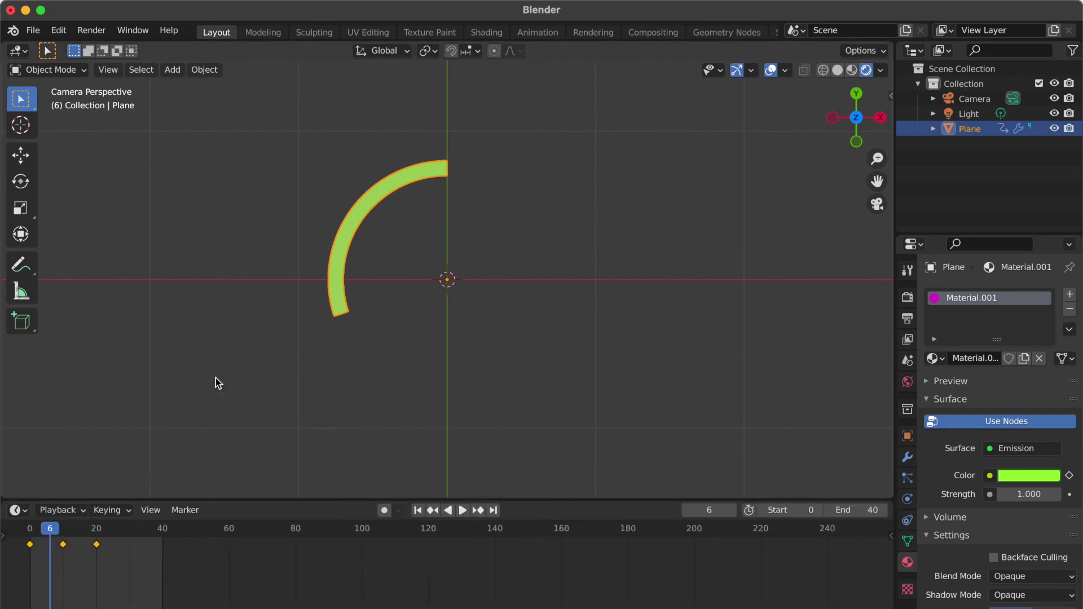
{"action": "key", "text": "space"}
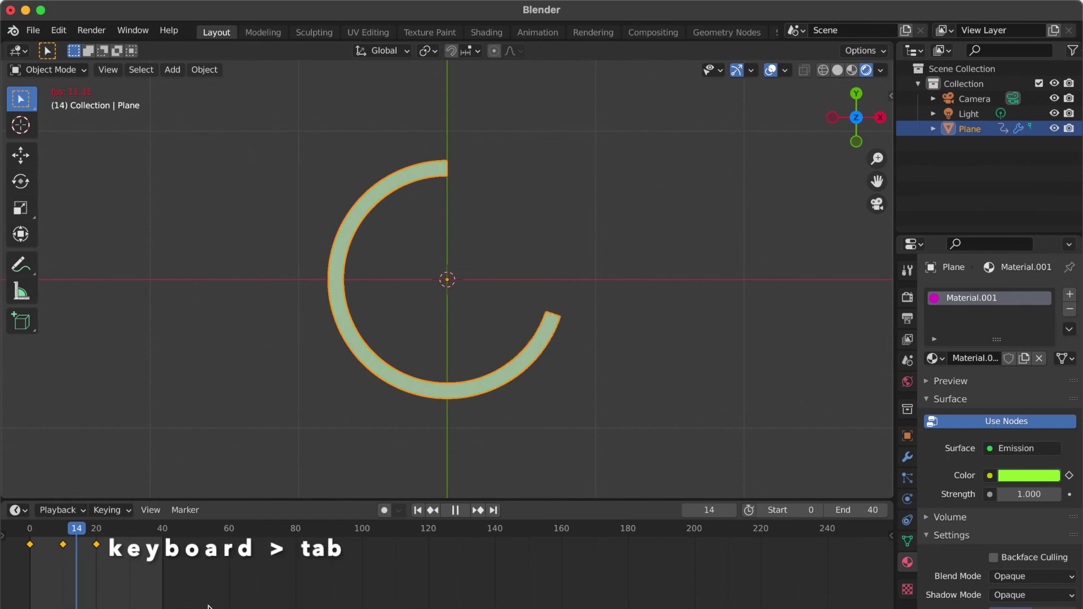